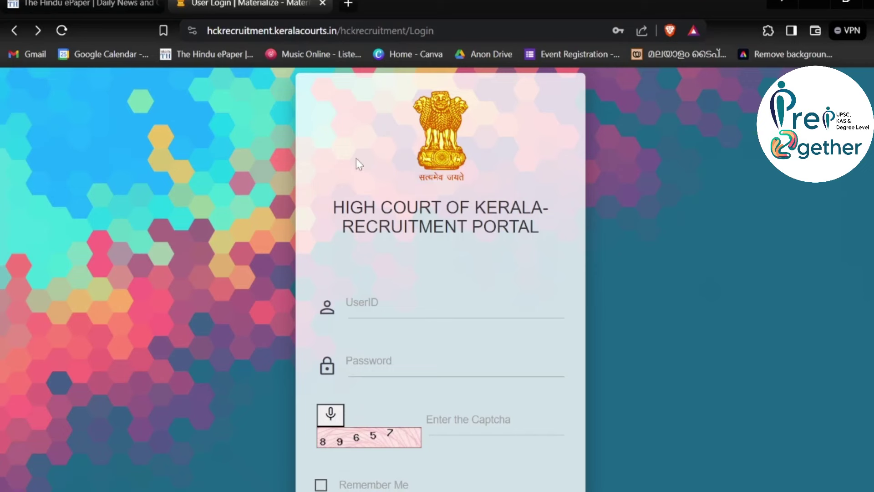
# Open the new-user registration form and look at its full name, email and mobile fields
pyautogui.scroll(-2, 356, 159)
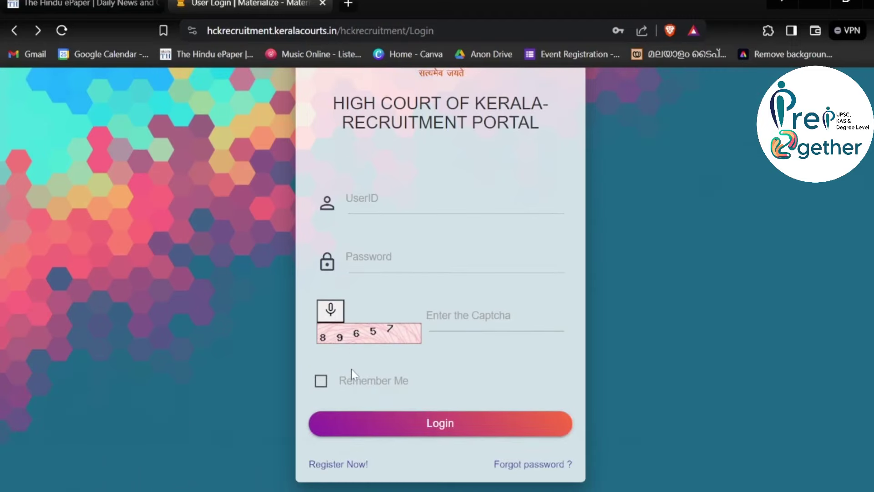
pyautogui.click(343, 471)
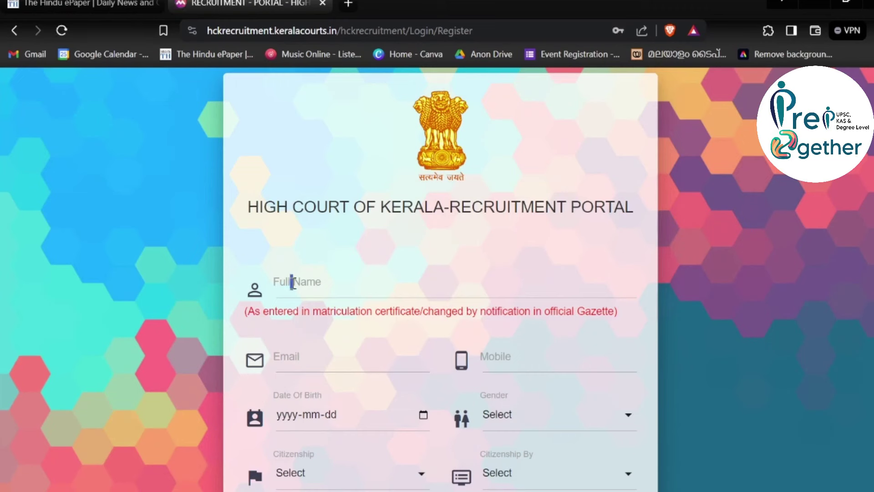
pyautogui.click(321, 289)
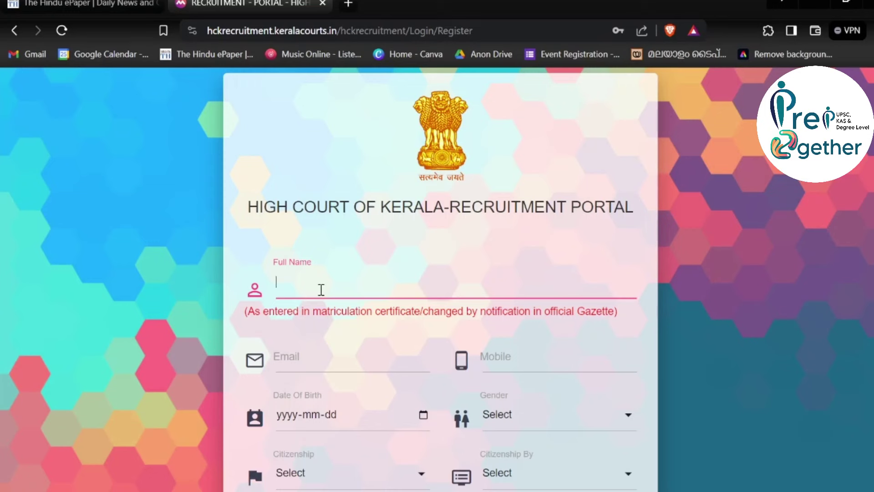
pyautogui.scroll(-4, 321, 290)
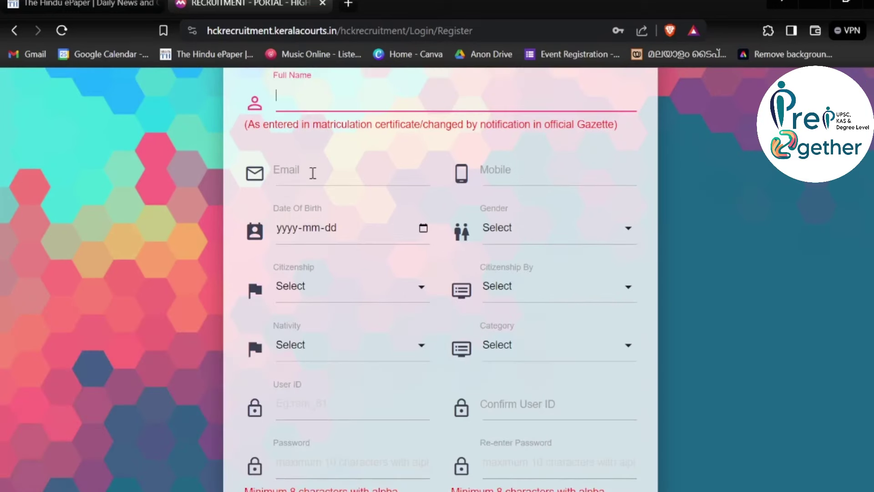
pyautogui.click(313, 174)
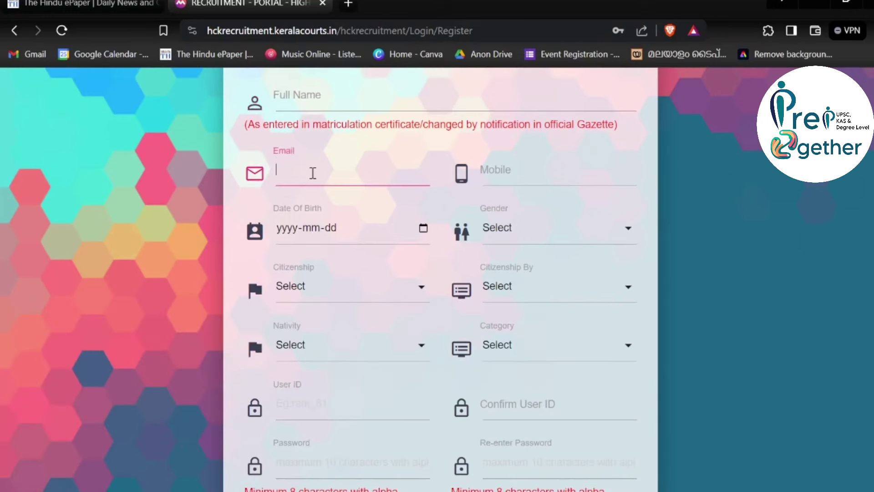
pyautogui.click(517, 170)
pyautogui.click(518, 170)
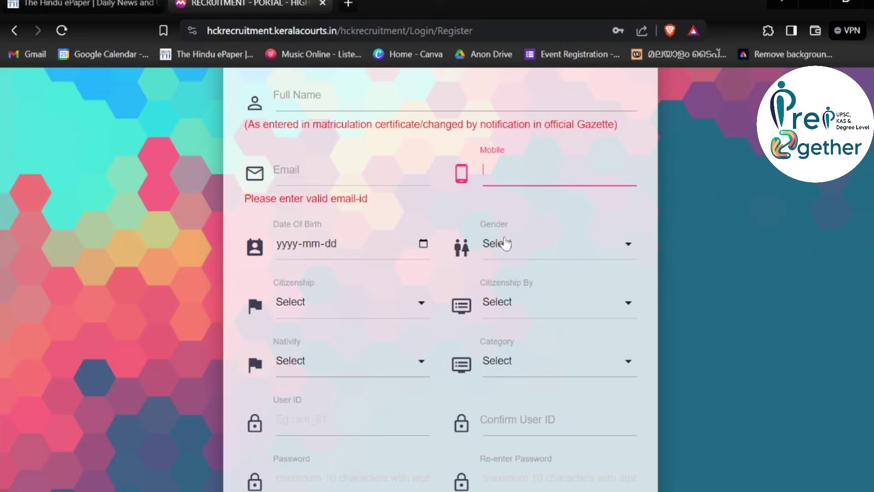
# Review the options offered for Citizenship, Citizenship By, Nativity and Category without choosing any
pyautogui.click(372, 298)
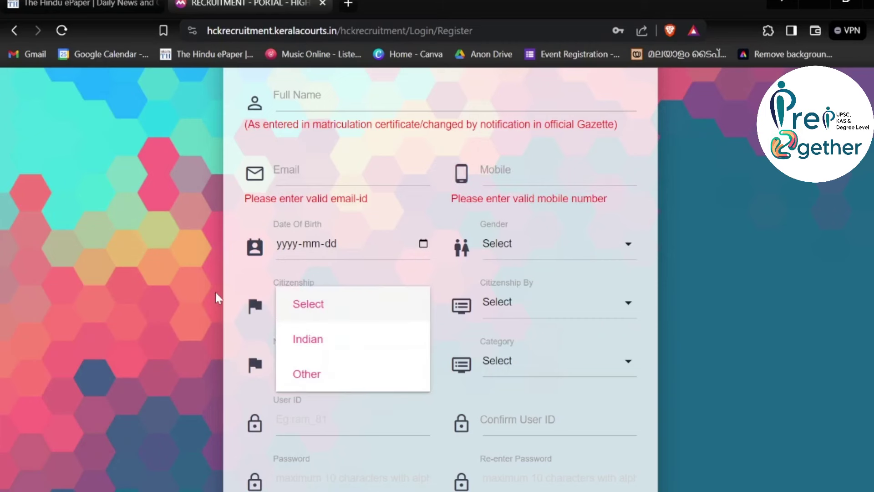
pyautogui.click(215, 292)
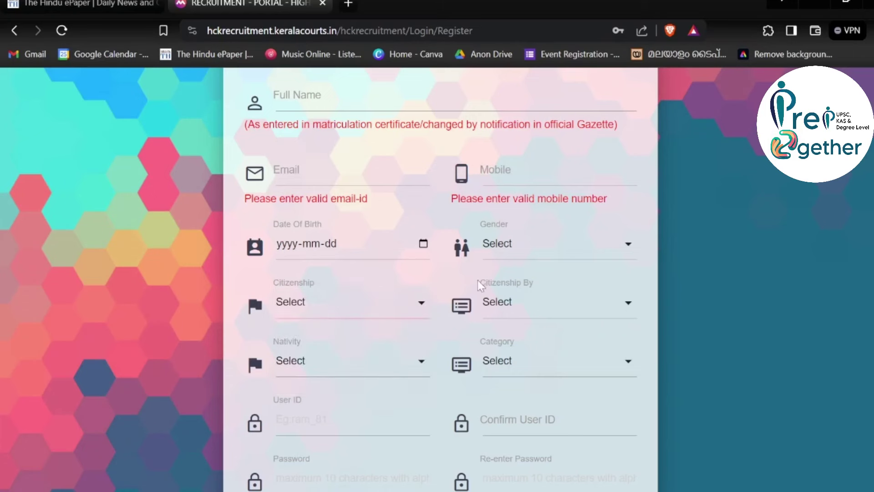
pyautogui.click(526, 303)
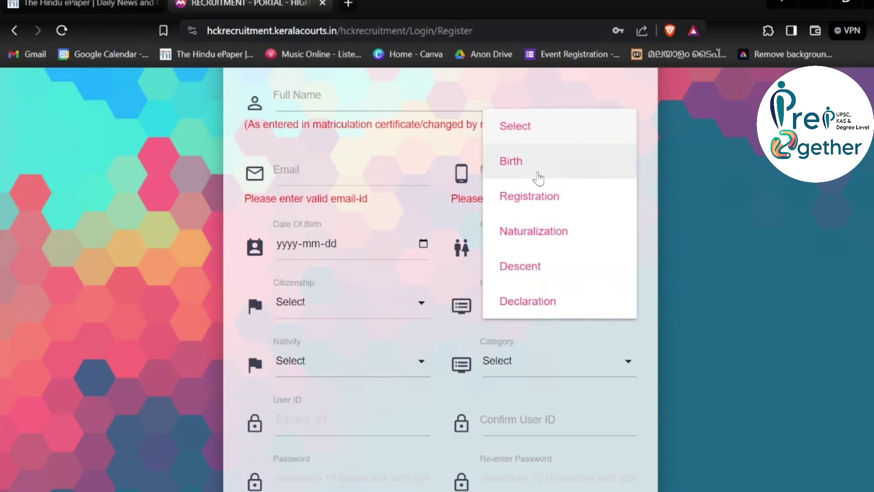
pyautogui.click(709, 175)
pyautogui.scroll(-4, 336, 306)
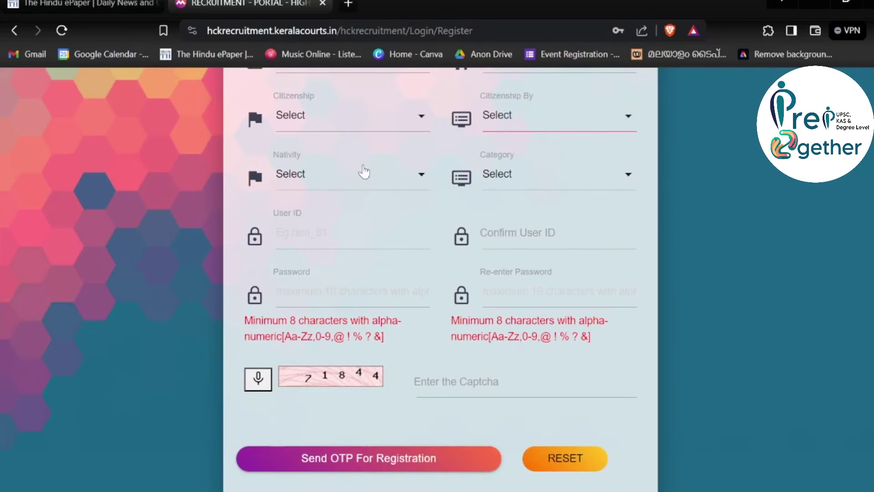
pyautogui.click(322, 185)
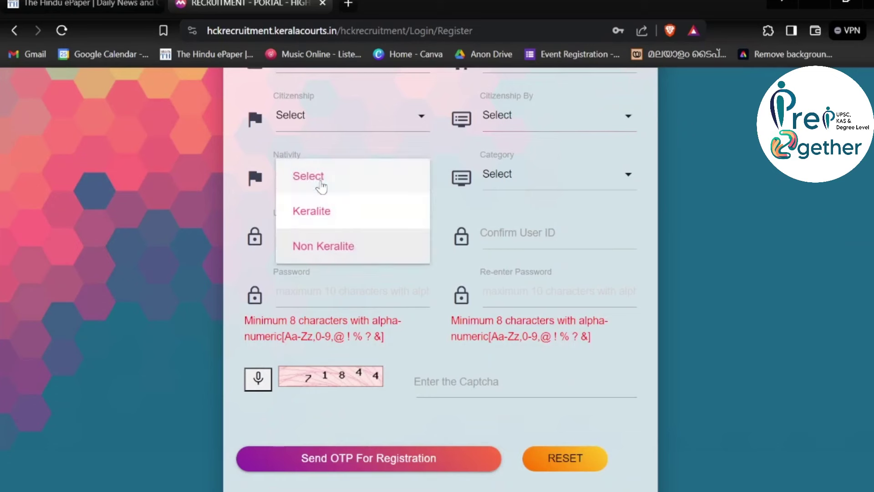
pyautogui.click(155, 190)
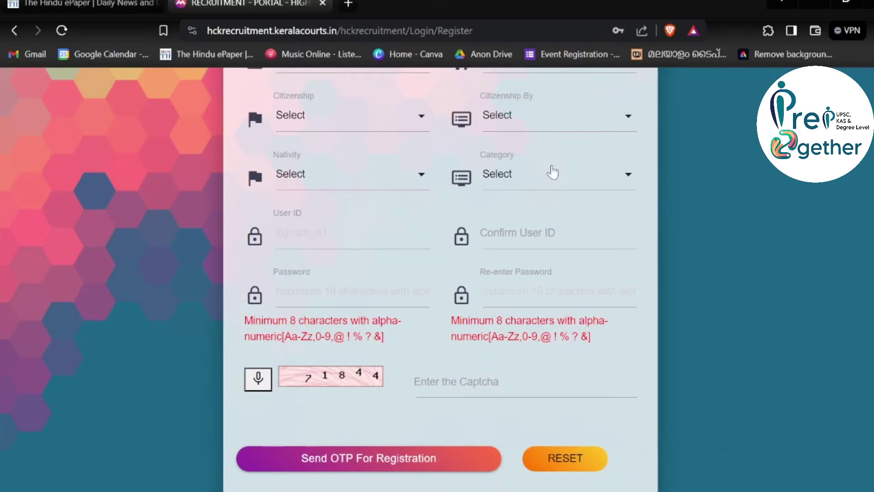
pyautogui.click(553, 172)
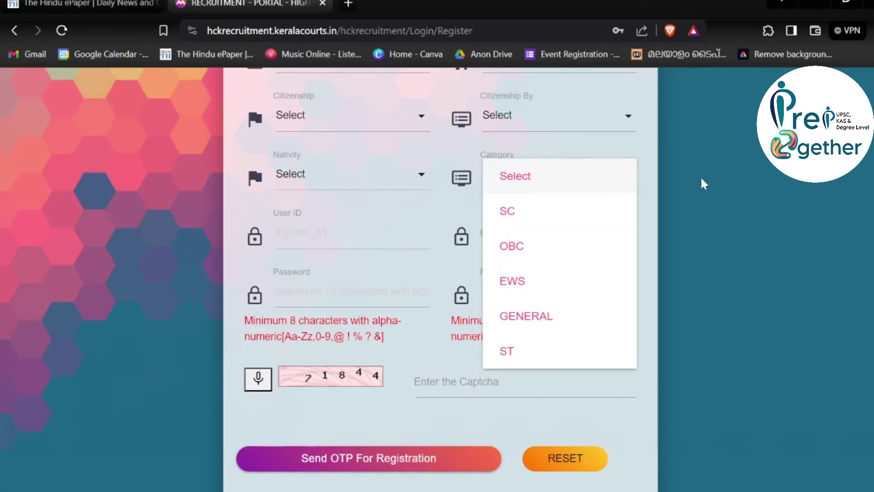
pyautogui.click(720, 175)
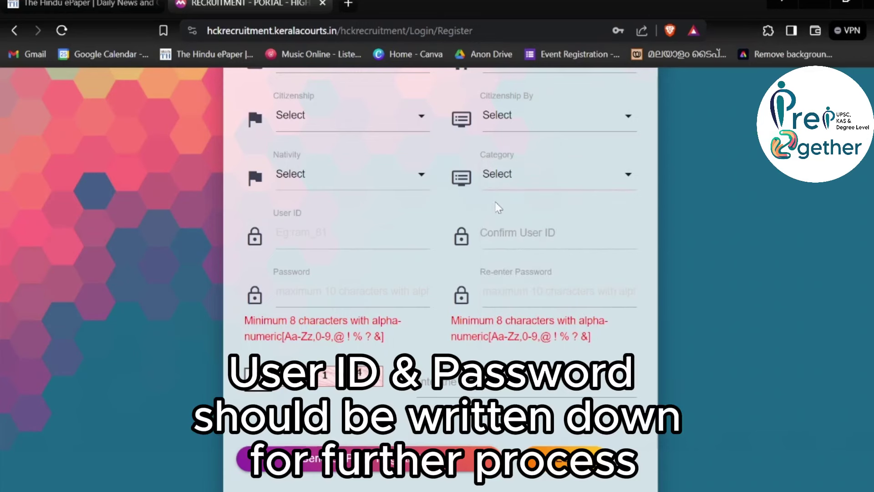
# Check the entry requirements for the User ID and Password fields of the registration form
pyautogui.click(305, 232)
pyautogui.click(158, 254)
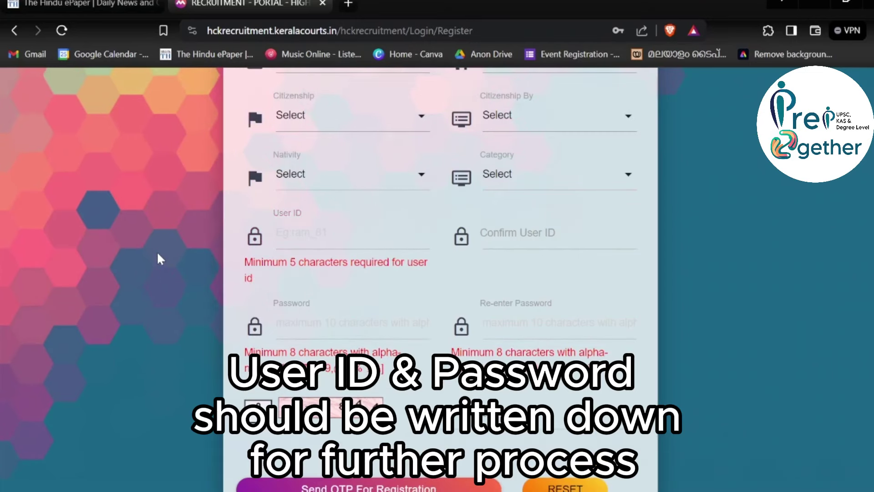
pyautogui.click(297, 237)
pyautogui.click(176, 251)
pyautogui.click(292, 314)
pyautogui.click(185, 299)
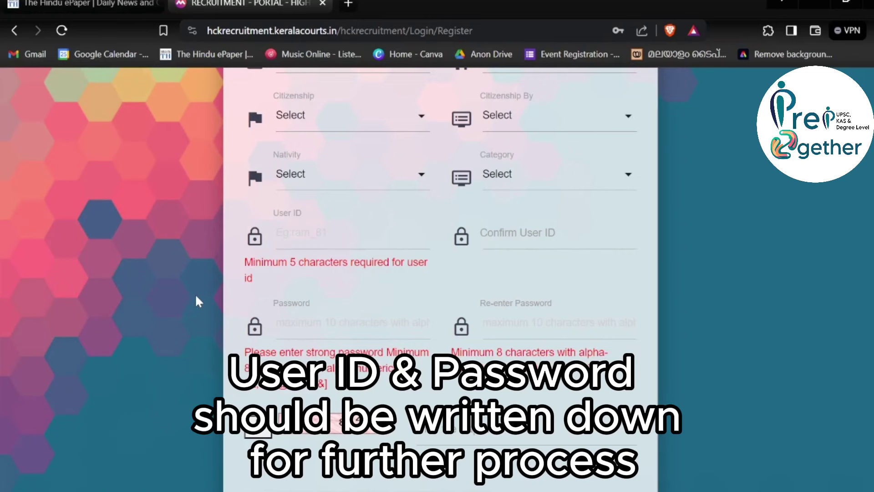
pyautogui.scroll(-2, 274, 300)
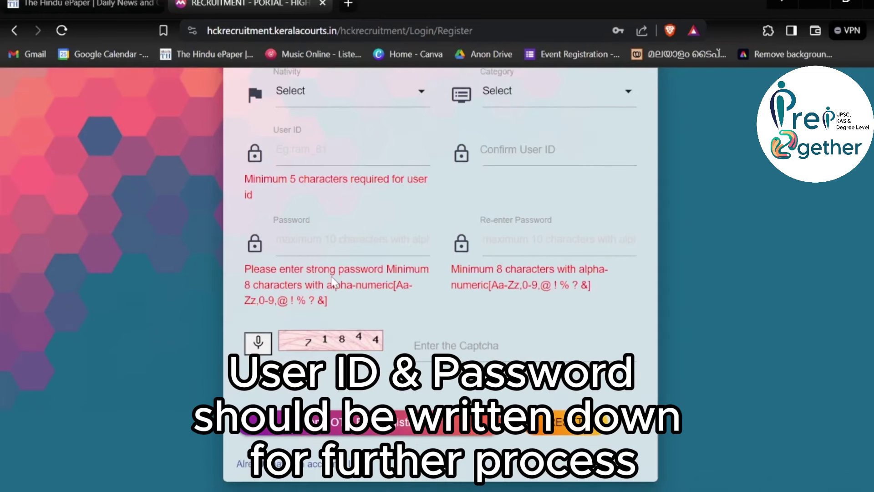
# Try to request the registration OTP with the captcha left empty, and look back over the form
pyautogui.click(483, 349)
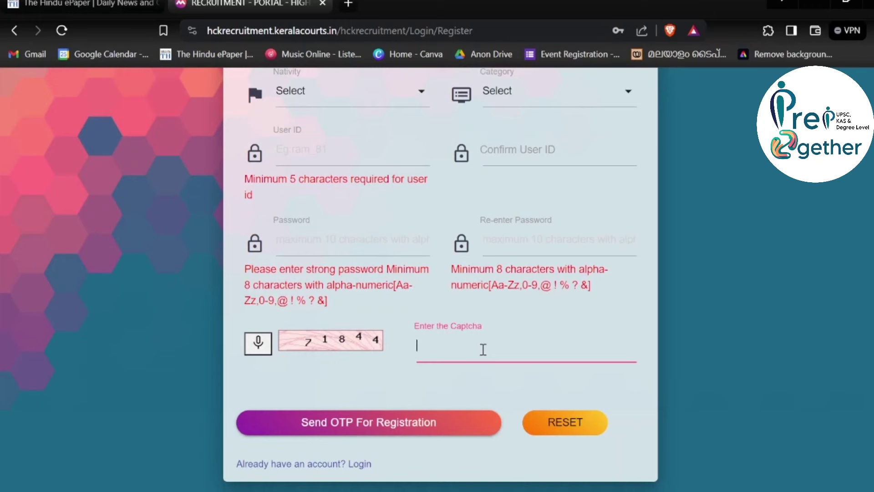
pyautogui.click(325, 428)
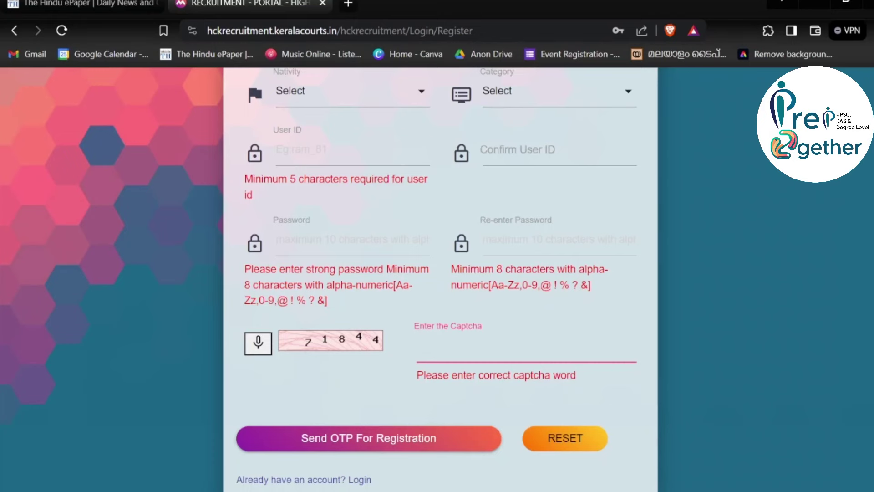
pyautogui.scroll(8, 815, 187)
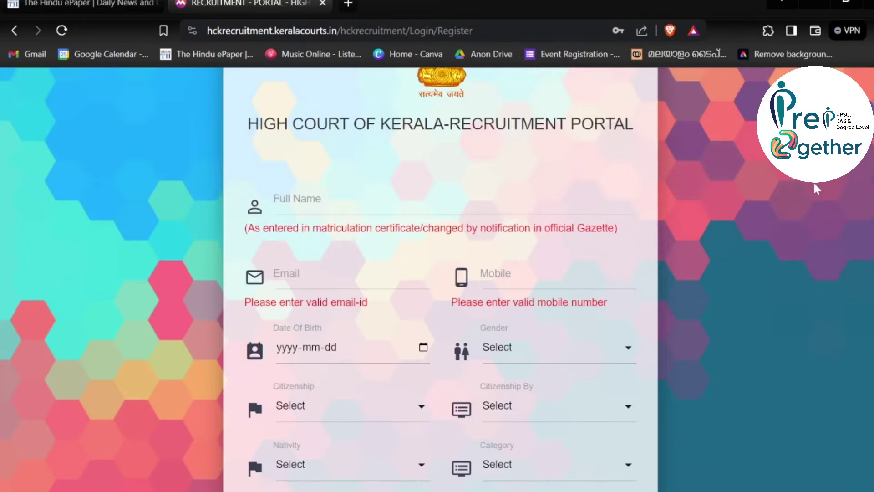
pyautogui.scroll(2, 806, 189)
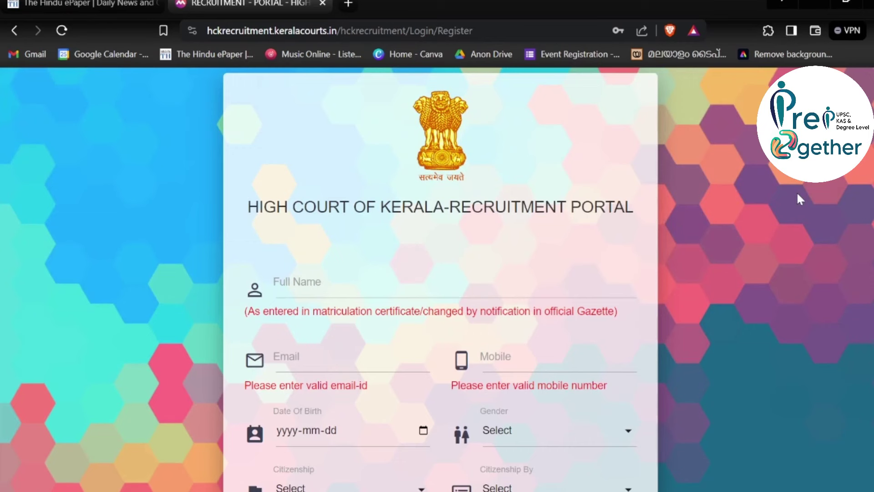
# Return to the login page and fill in the saved user ID and account password
pyautogui.hotkey('alt', 'Left')
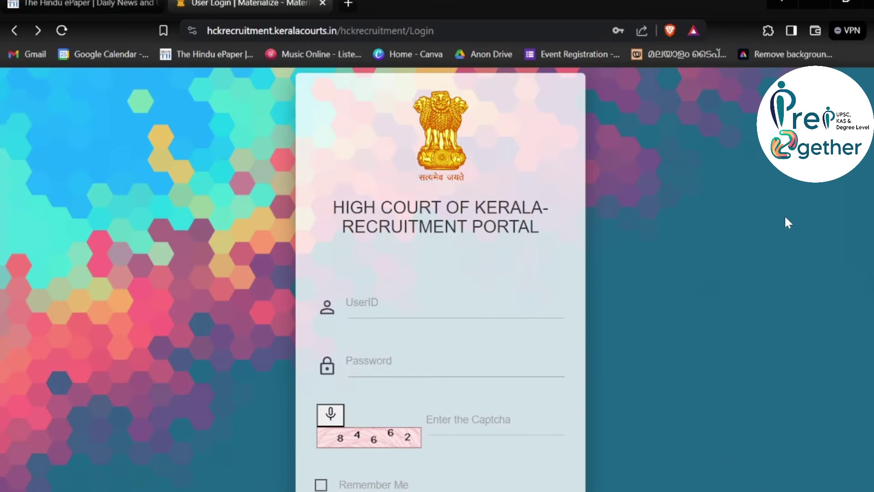
pyautogui.click(410, 302)
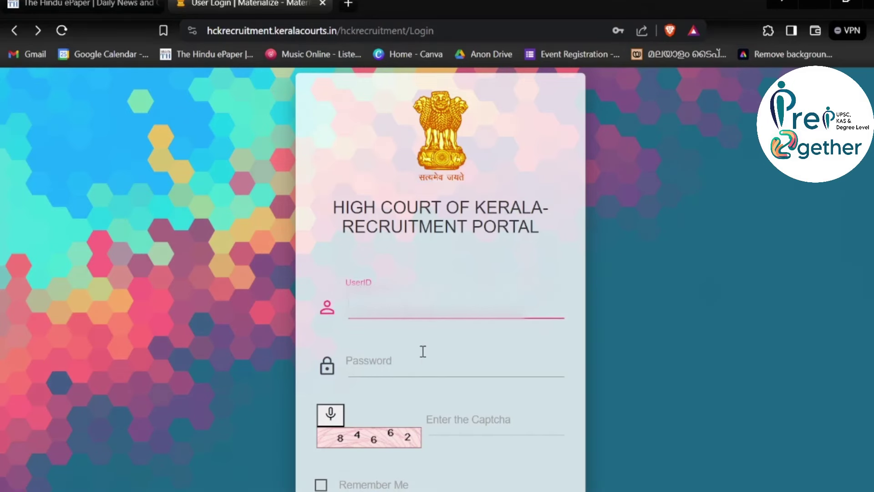
pyautogui.click(417, 367)
pyautogui.click(395, 292)
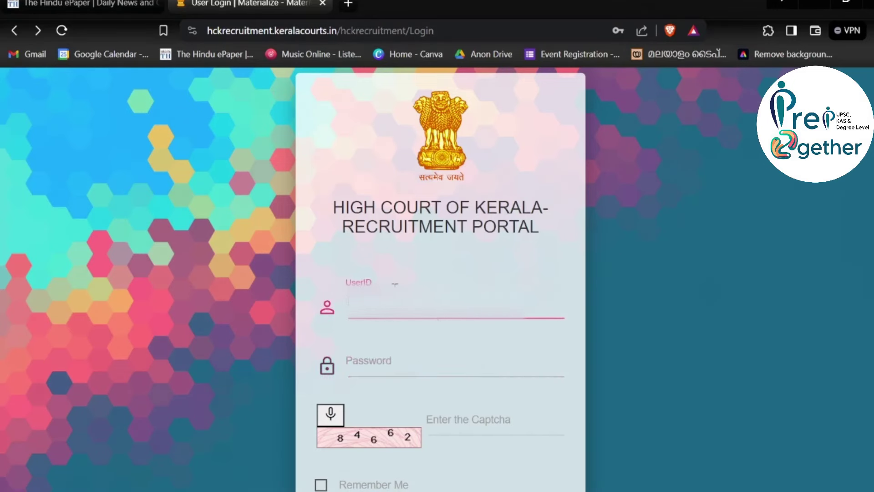
pyautogui.click(473, 351)
pyautogui.scroll(-2, 441, 279)
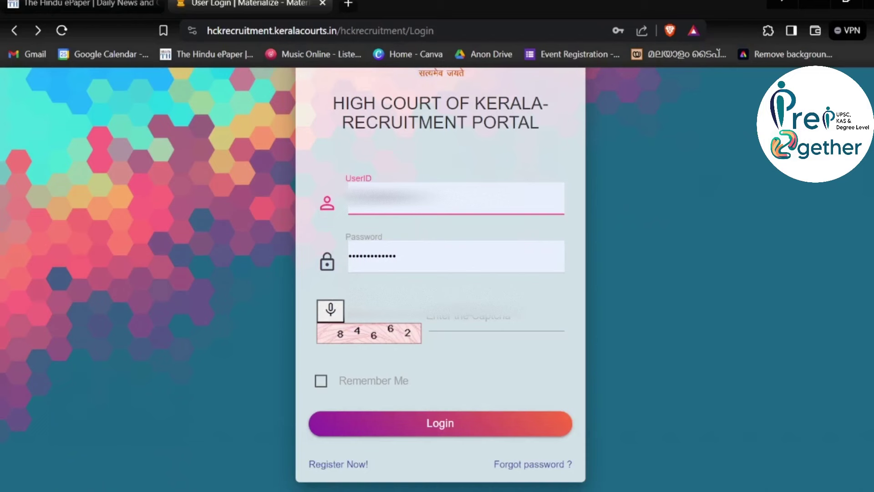
# Enter the displayed captcha, enable Remember Me and log in to the recruitment portal
pyautogui.click(487, 323)
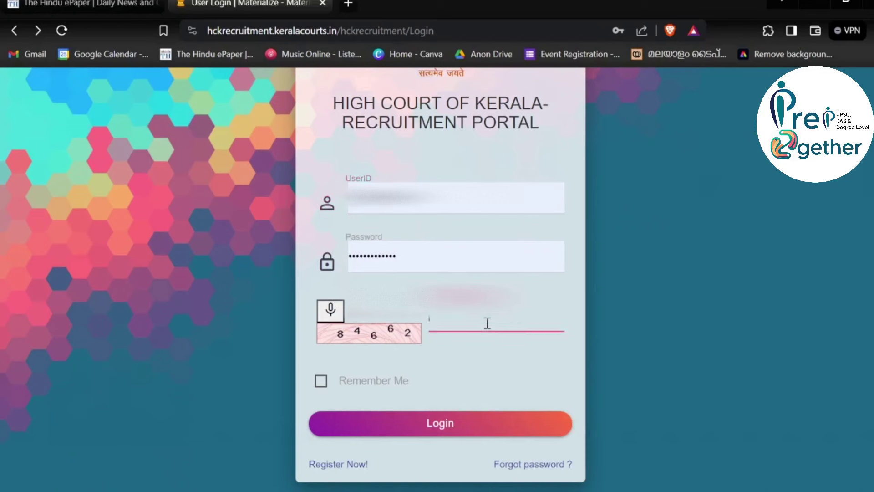
pyautogui.write('84')
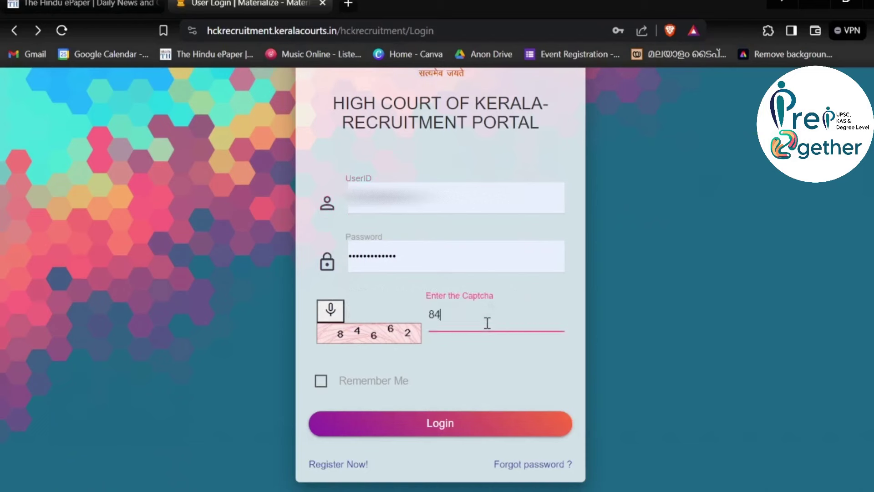
pyautogui.write('662')
pyautogui.click(320, 384)
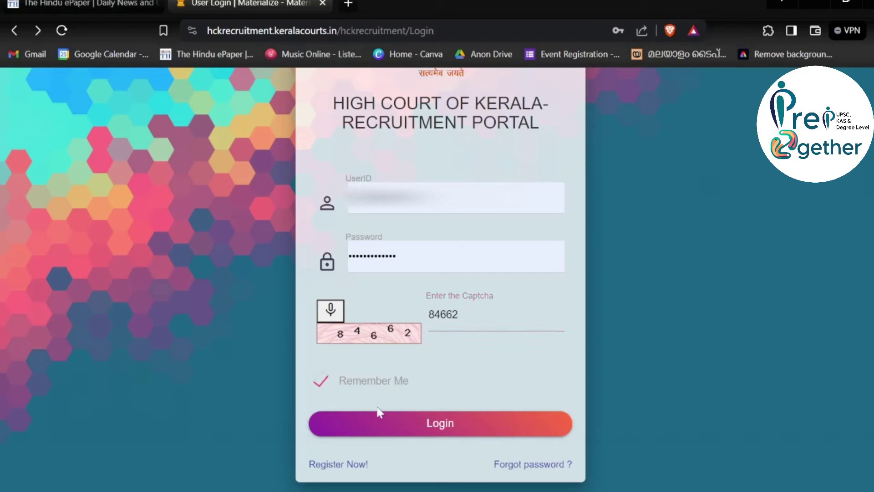
pyautogui.click(410, 428)
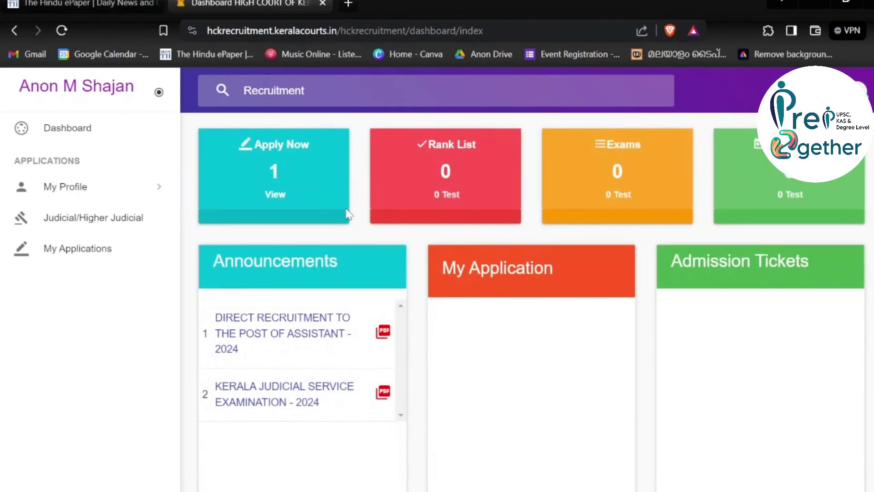
# Open the notifications currently open for application and read which profile details are required before applying
pyautogui.click(287, 165)
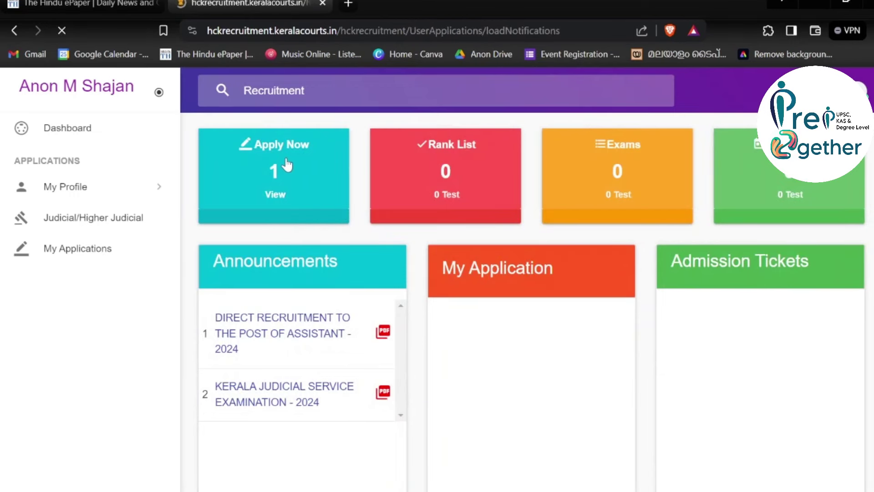
pyautogui.scroll(-2, 335, 207)
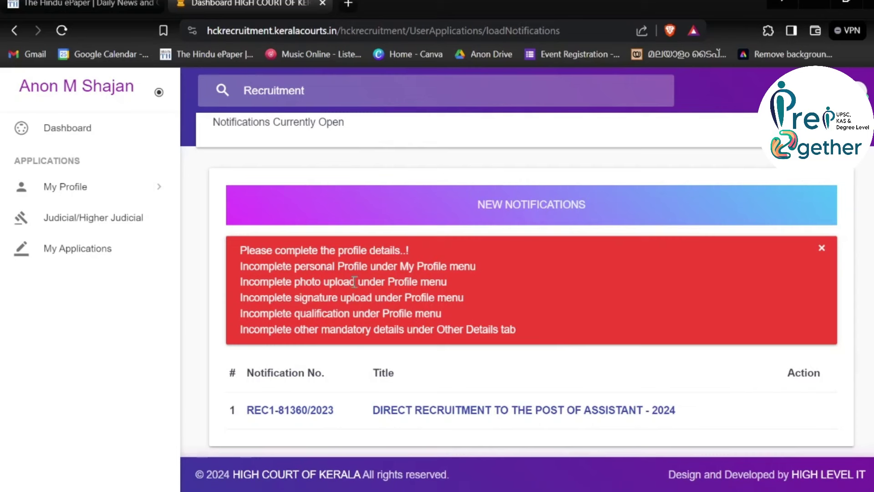
# Open the Personal Profile form and review the personal details down to the communication address
pyautogui.click(117, 194)
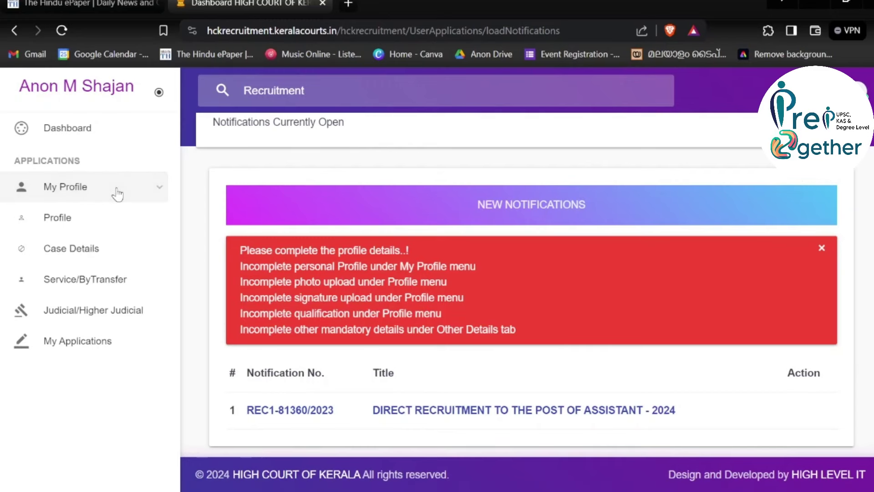
pyautogui.click(66, 222)
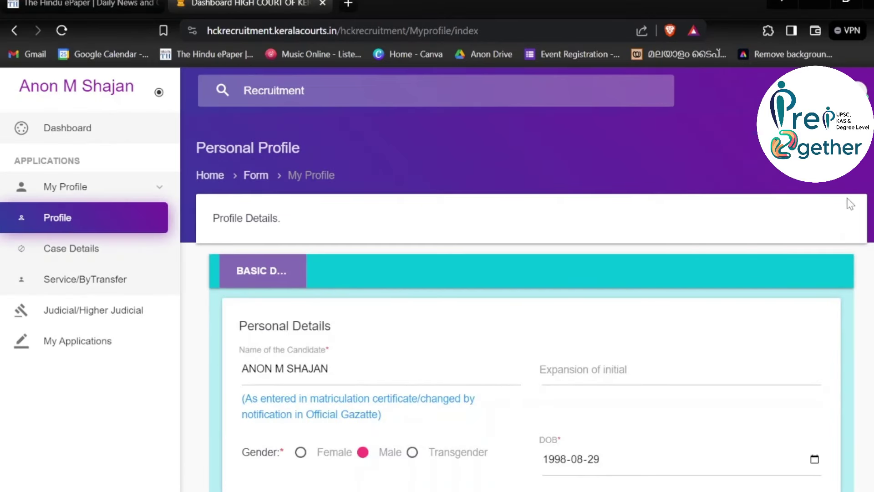
pyautogui.scroll(-4, 847, 204)
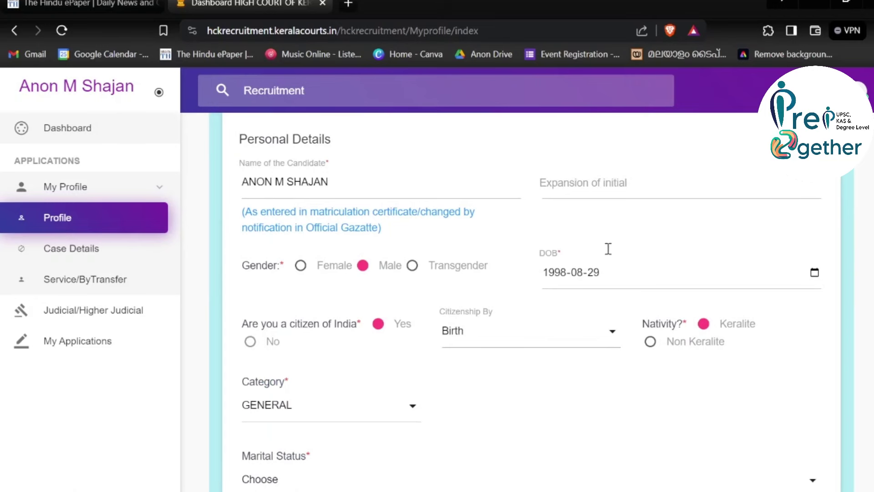
pyautogui.scroll(-4, 509, 302)
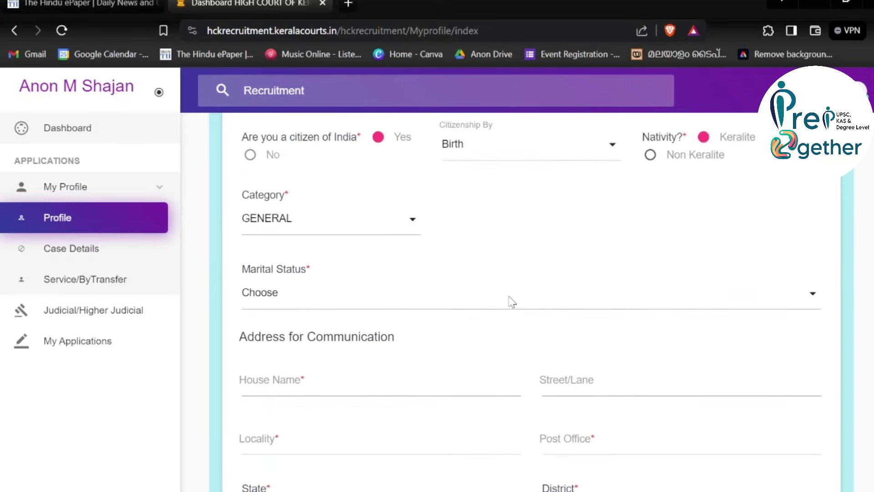
# Check the marital status choices and review the address, birth, government service and language proficiency fields of the profile form
pyautogui.click(428, 299)
pyautogui.click(254, 339)
pyautogui.scroll(-4, 510, 269)
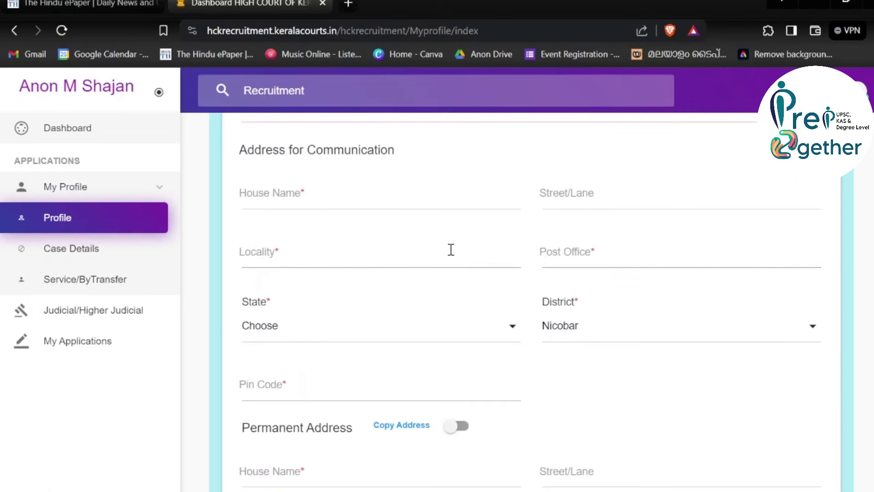
pyautogui.scroll(-4, 506, 236)
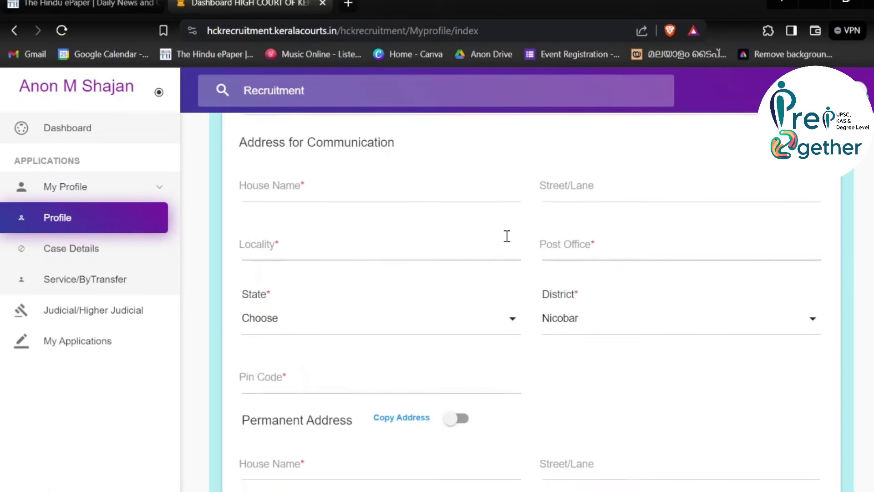
pyautogui.scroll(-4, 525, 242)
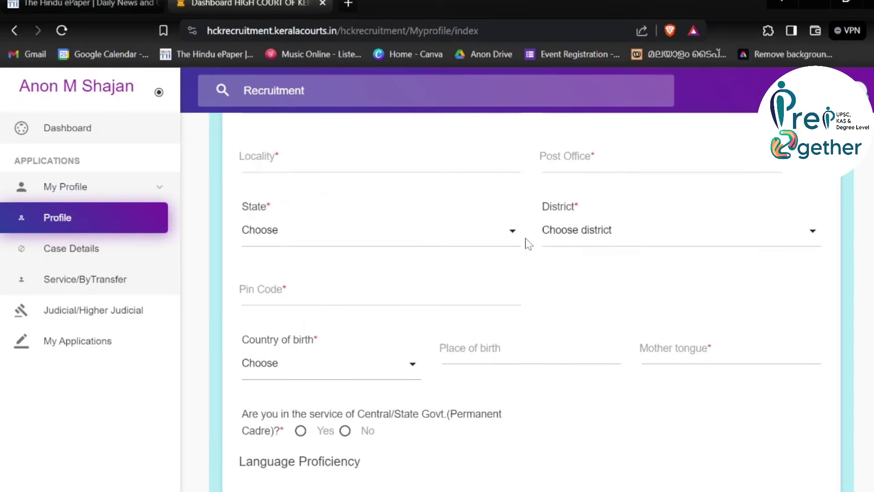
pyautogui.scroll(-4, 527, 243)
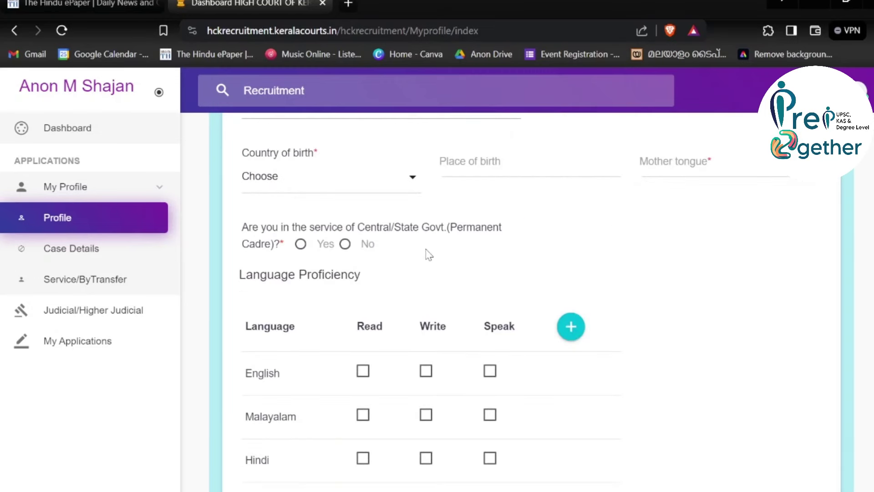
pyautogui.scroll(-4, 428, 254)
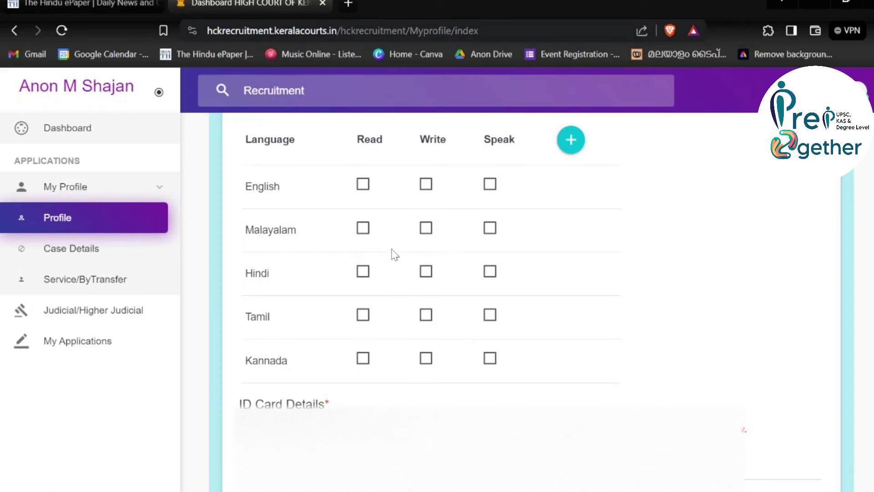
pyautogui.scroll(-4, 395, 254)
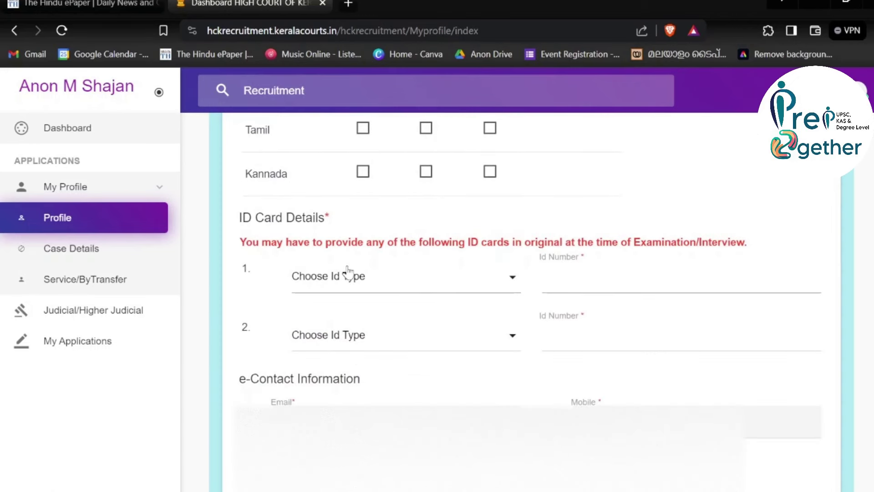
# Check which ID card types are accepted and review the remaining profile form fields, including the e-contact information
pyautogui.click(371, 277)
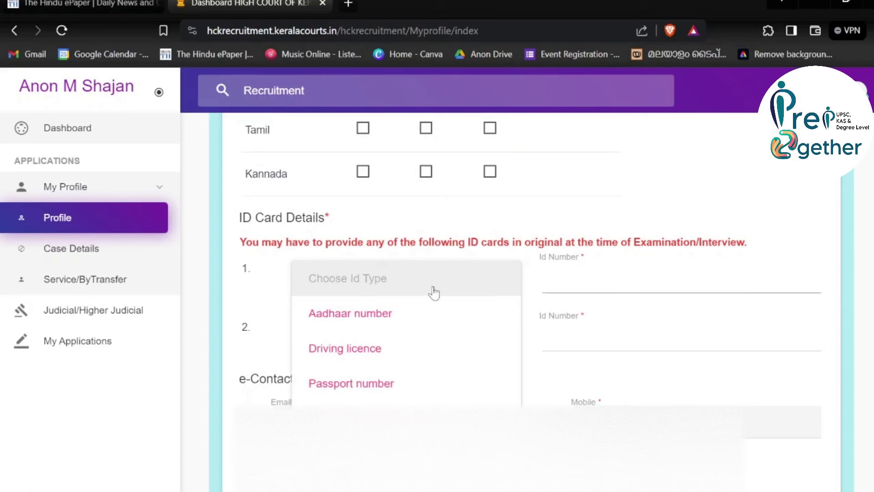
pyautogui.click(797, 226)
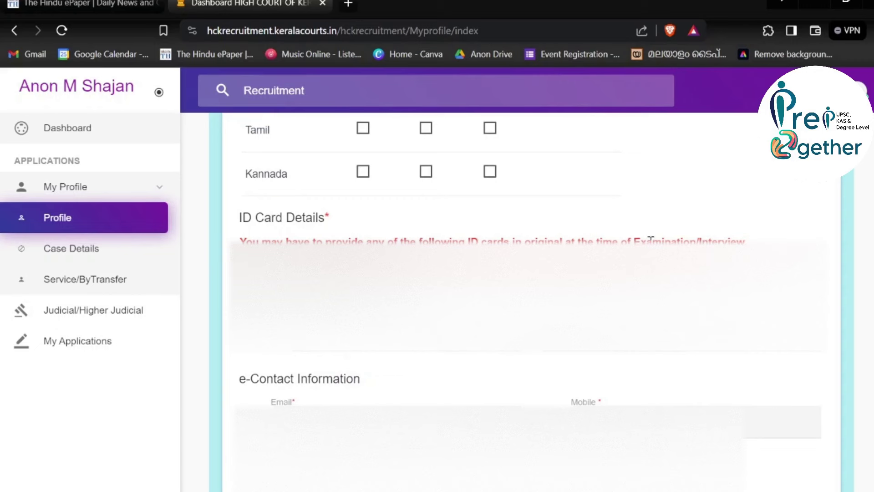
pyautogui.scroll(-3, 524, 273)
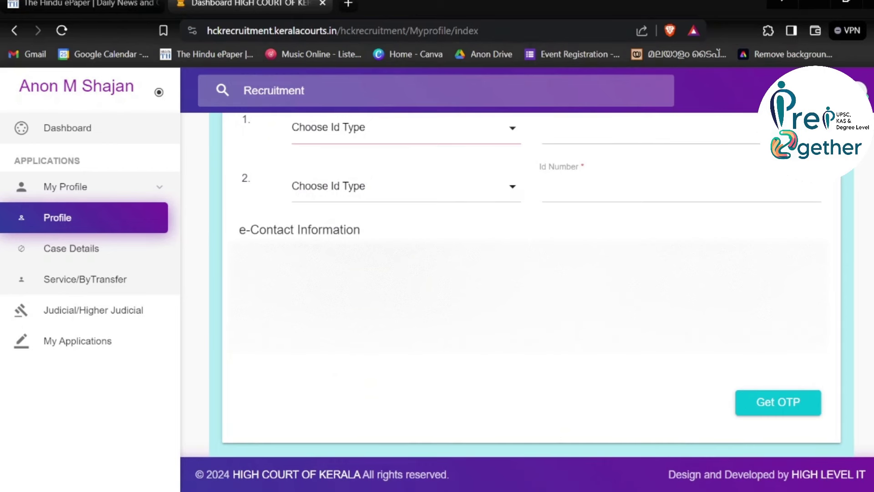
pyautogui.scroll(15, 592, 301)
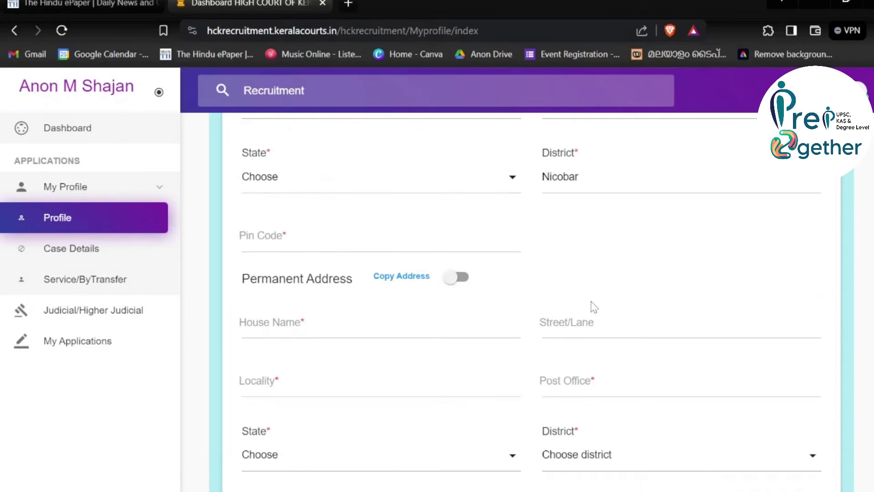
pyautogui.scroll(10, 592, 302)
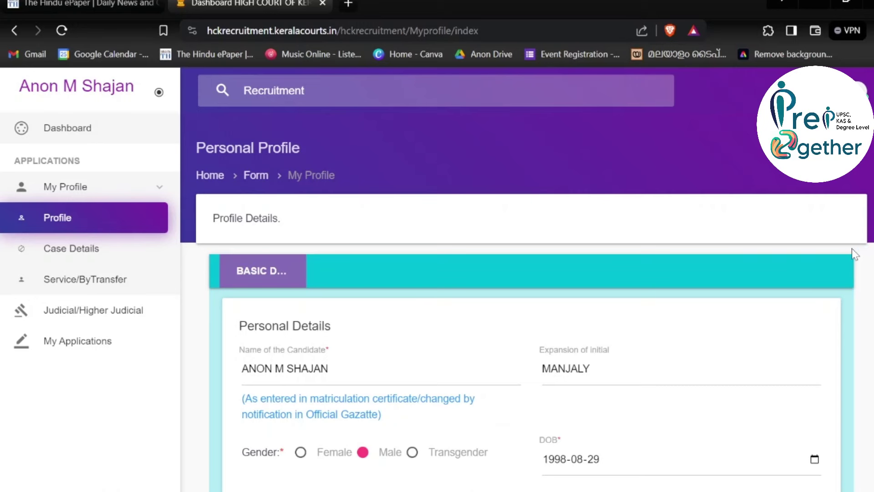
# Acknowledge the saved basic details and open the photo and signature section to view its upload fields
pyautogui.scroll(-8, 855, 254)
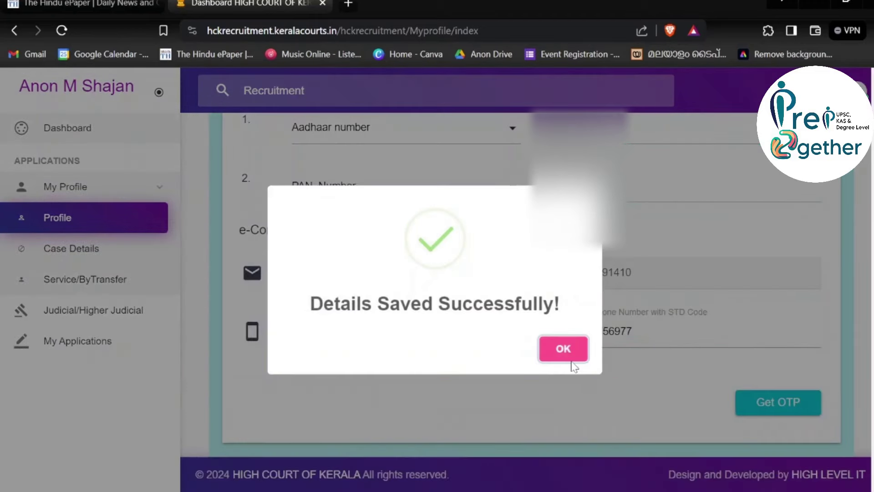
pyautogui.click(564, 353)
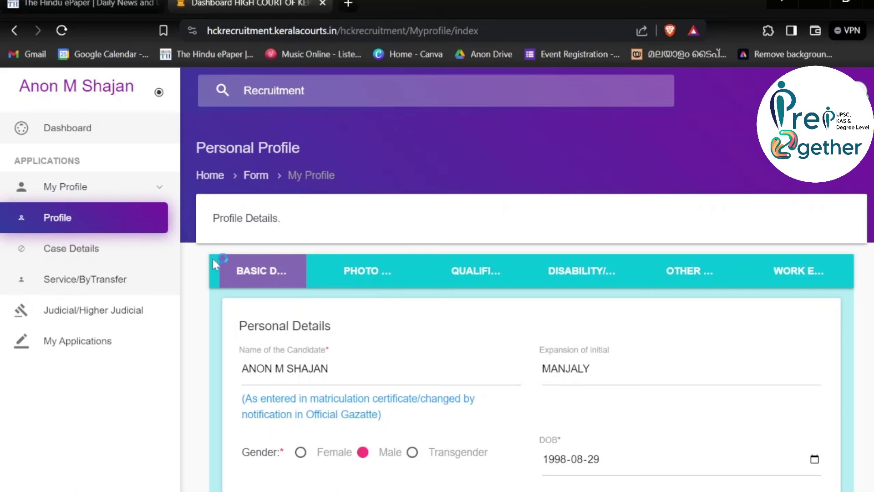
pyautogui.click(337, 280)
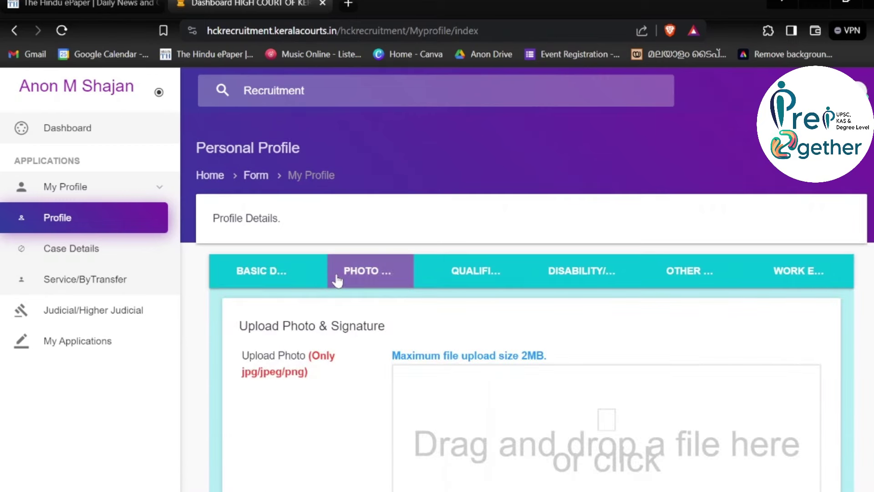
pyautogui.scroll(-4, 337, 280)
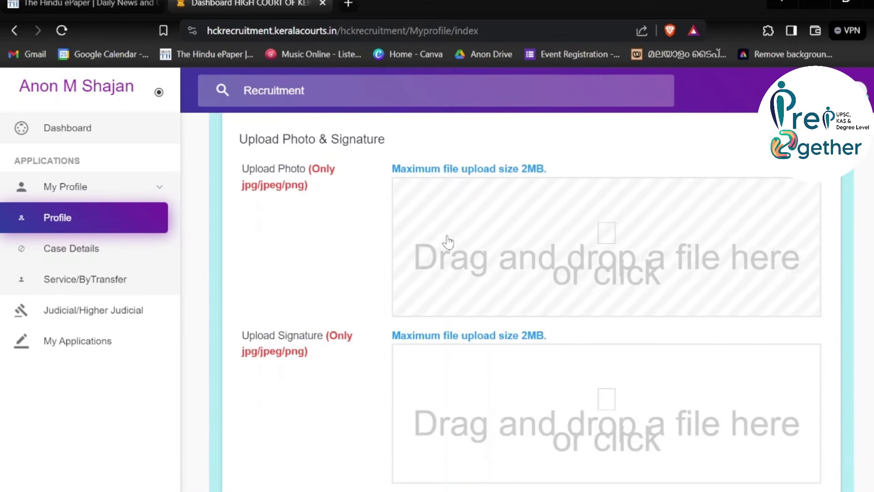
pyautogui.scroll(-2, 448, 242)
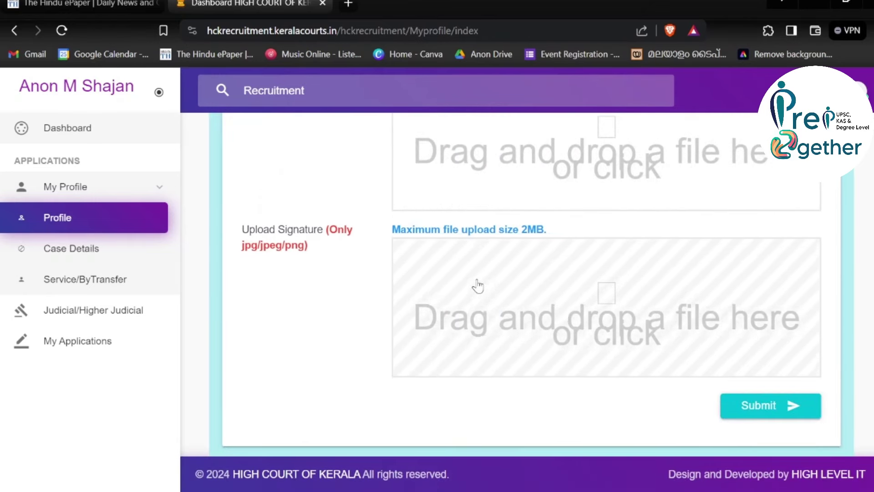
# Check the uploaded candidate photo and signature and submit them
pyautogui.scroll(4, 476, 286)
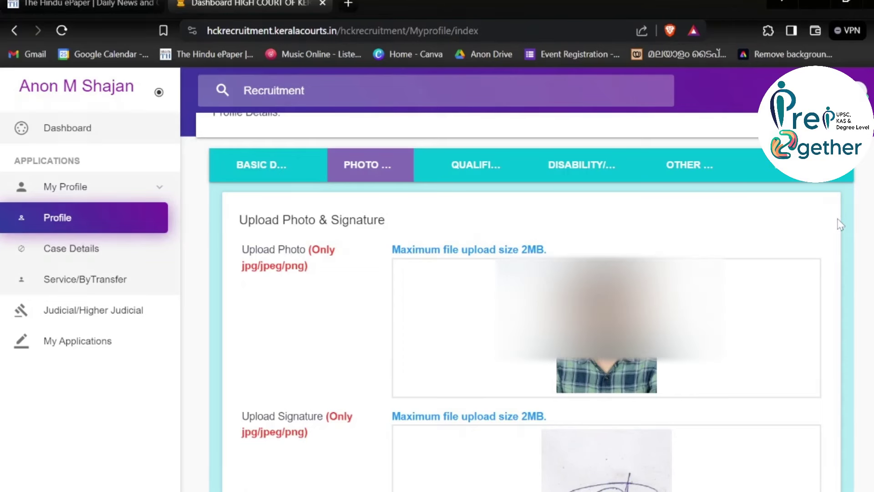
pyautogui.scroll(-4, 836, 228)
pyautogui.click(763, 407)
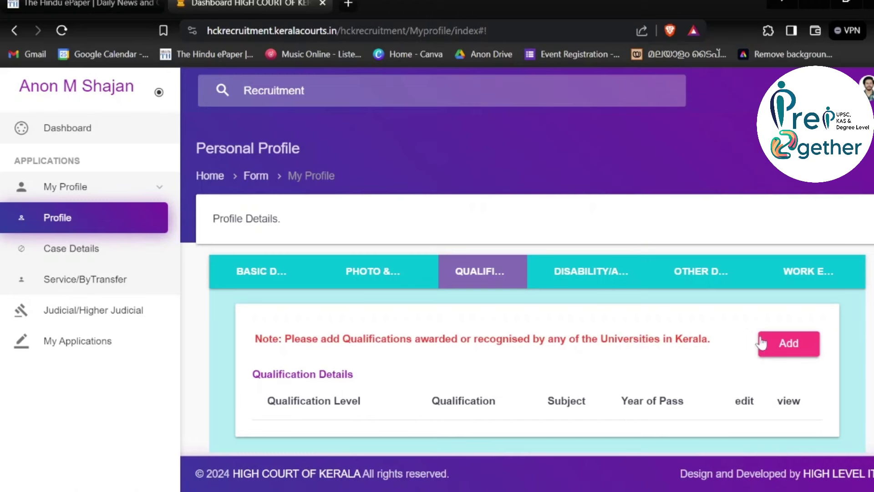
# Start a qualification entry with level TENTH, examine its required fields and qualification modes, and close it without submitting
pyautogui.click(783, 346)
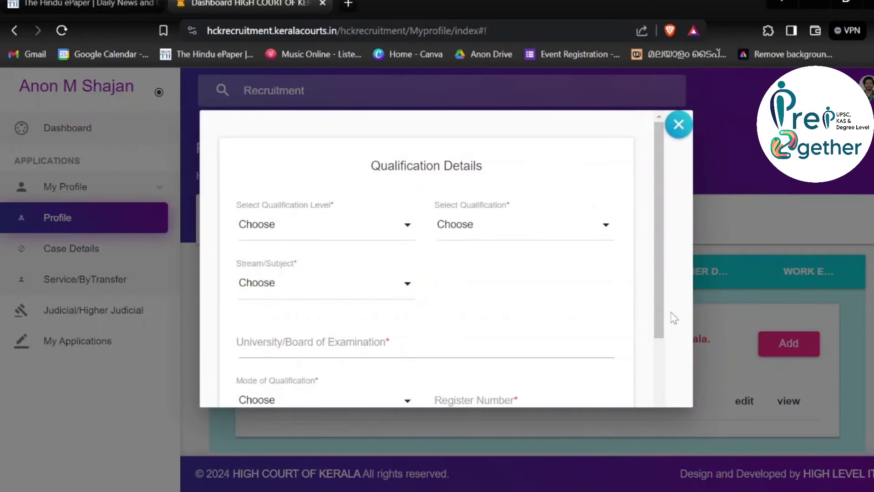
pyautogui.click(353, 227)
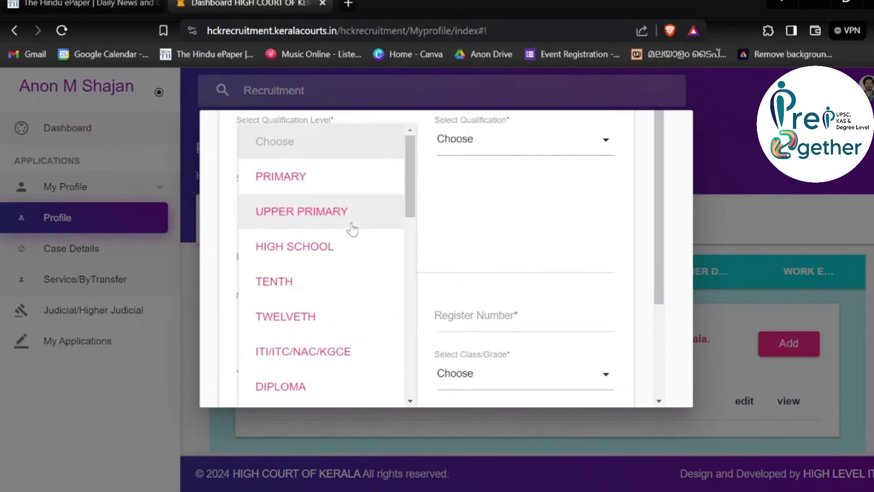
pyautogui.click(315, 283)
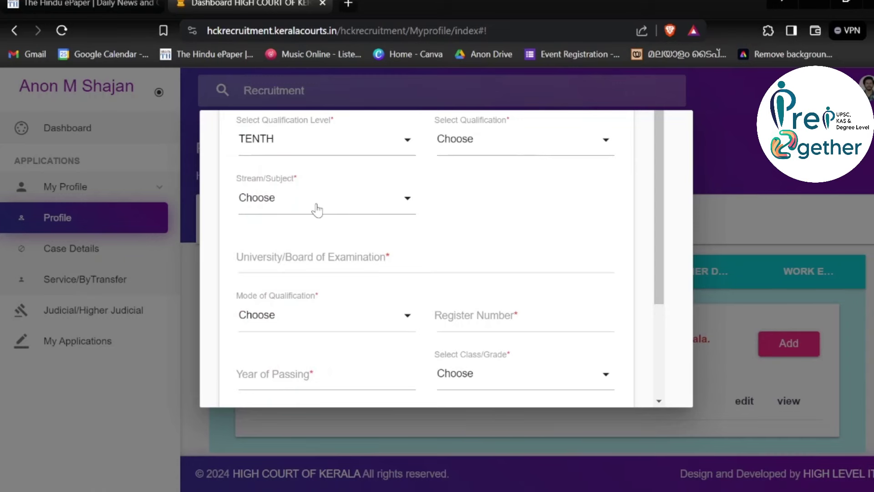
pyautogui.scroll(-3, 316, 206)
pyautogui.scroll(3, 322, 191)
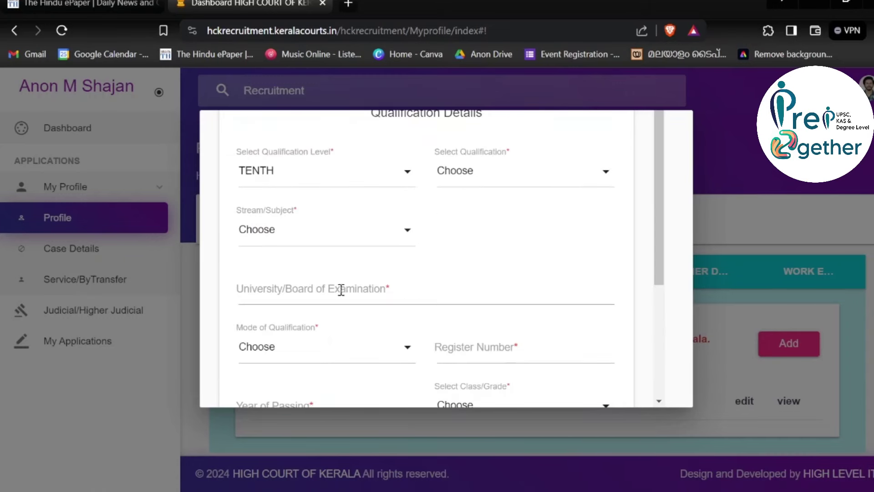
pyautogui.scroll(-3, 378, 271)
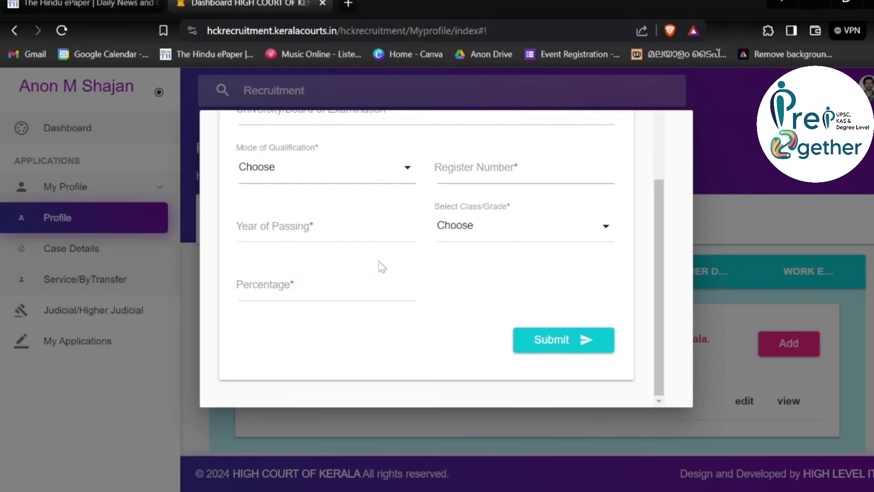
pyautogui.click(278, 177)
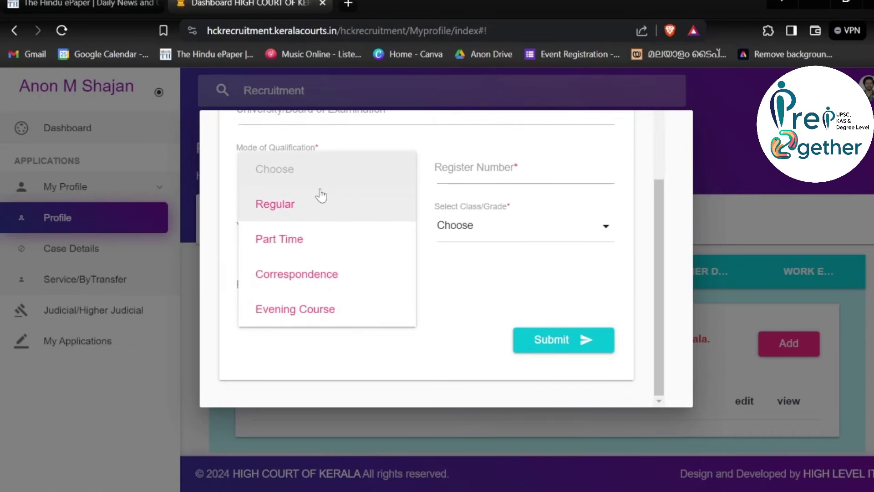
pyautogui.click(496, 285)
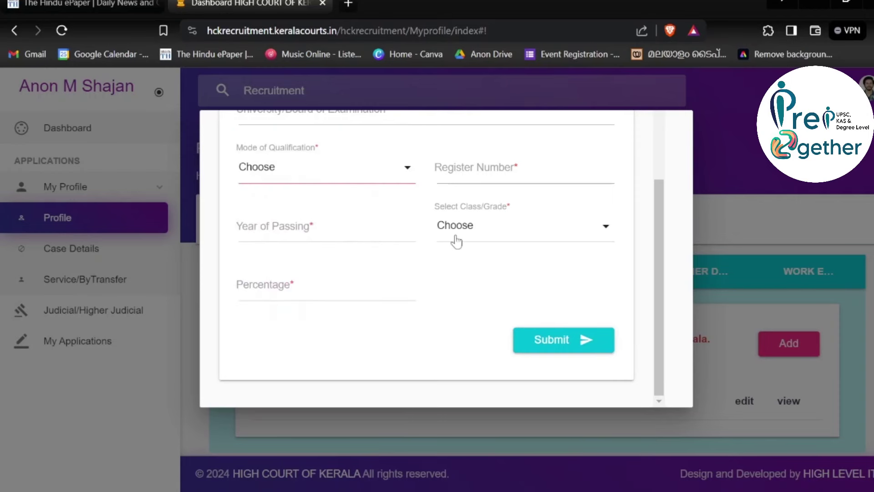
pyautogui.click(852, 293)
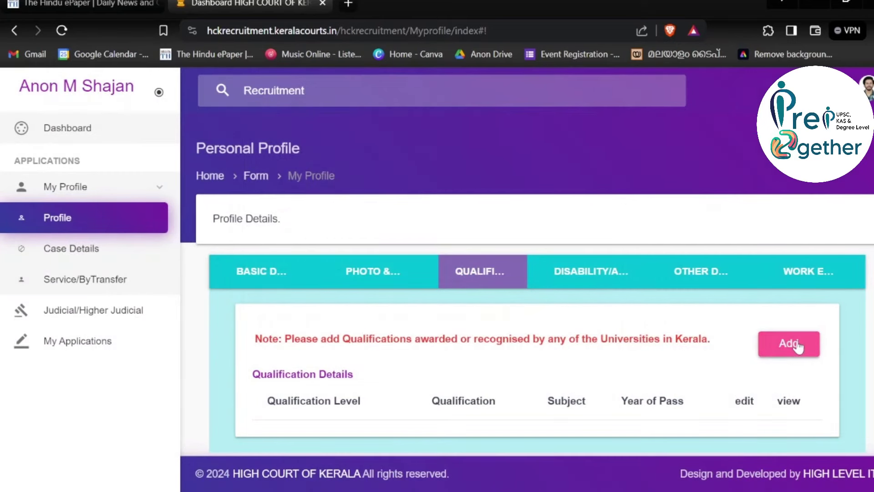
# Start another qualification entry with level TWELVETH, examine its required fields, and close it without submitting
pyautogui.click(798, 347)
pyautogui.scroll(4, 267, 167)
pyautogui.click(331, 181)
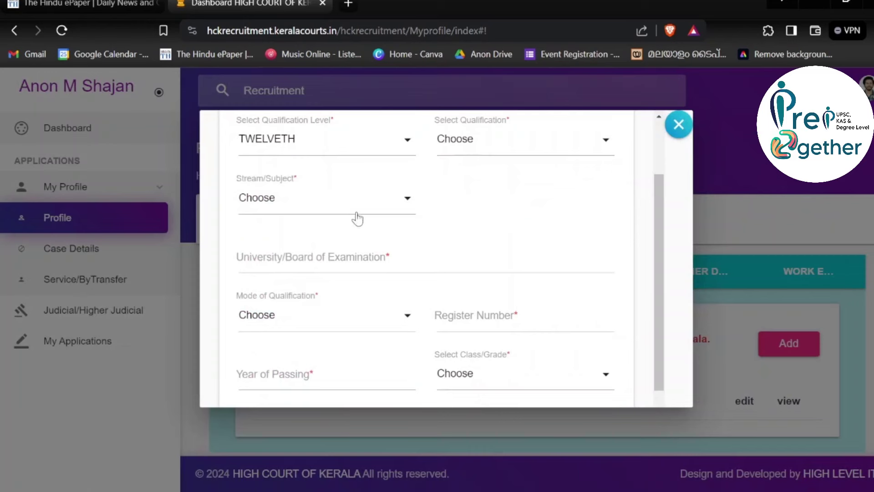
pyautogui.scroll(-2, 358, 220)
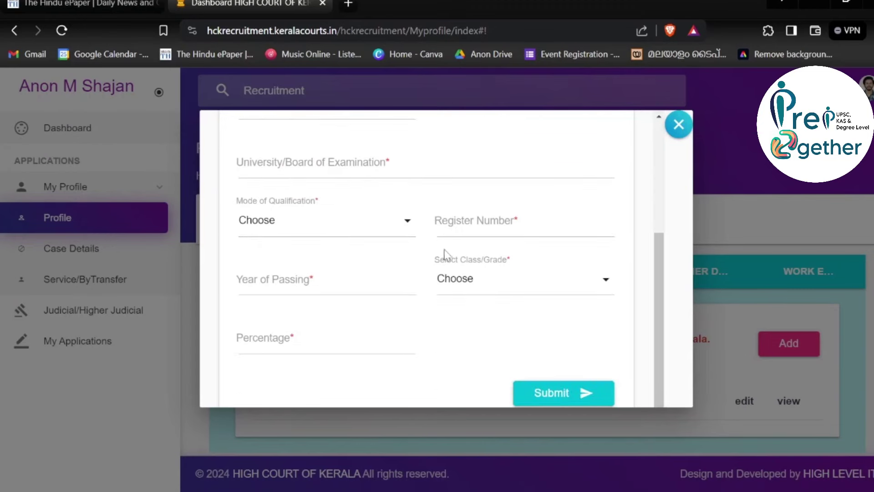
pyautogui.click(831, 305)
# Set the new entry's qualification level to GRADUATION and examine the degrees offered in the qualification list
pyautogui.scroll(4, 386, 189)
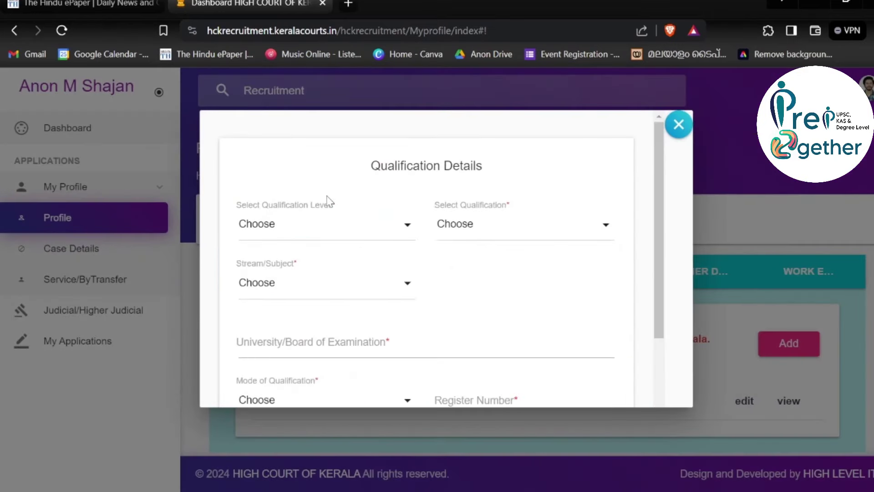
pyautogui.click(340, 228)
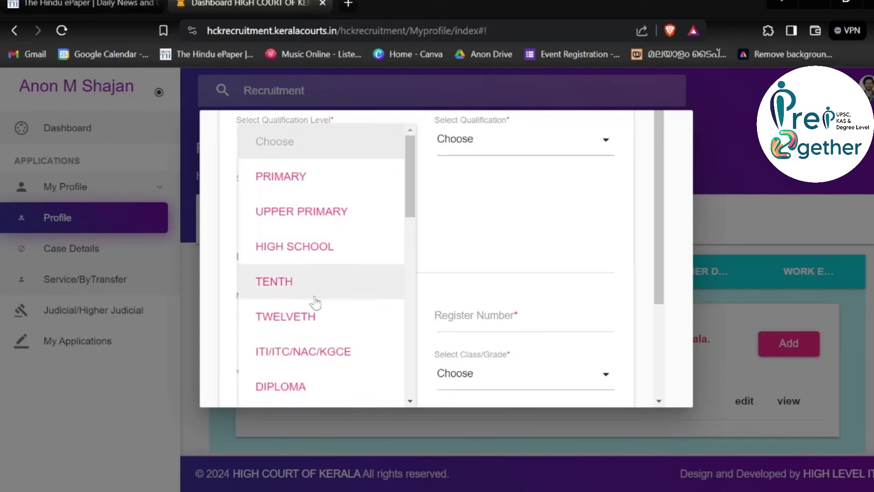
pyautogui.scroll(-4, 315, 302)
pyautogui.click(330, 306)
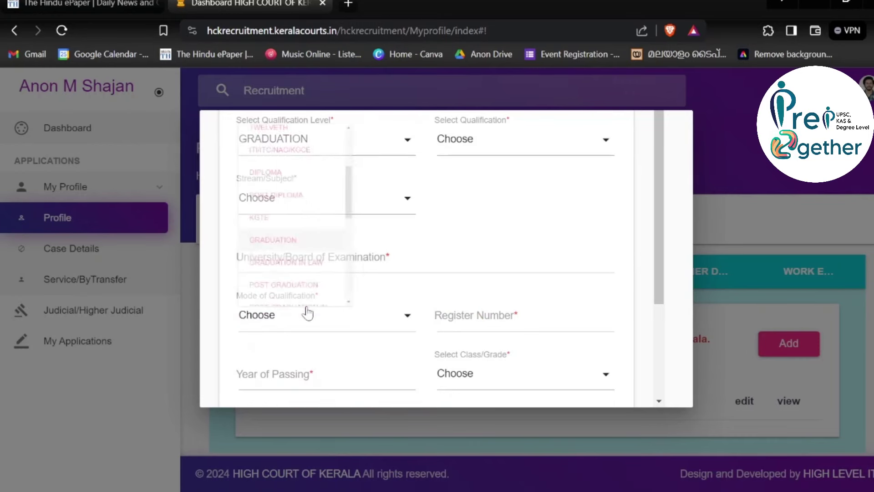
pyautogui.click(516, 154)
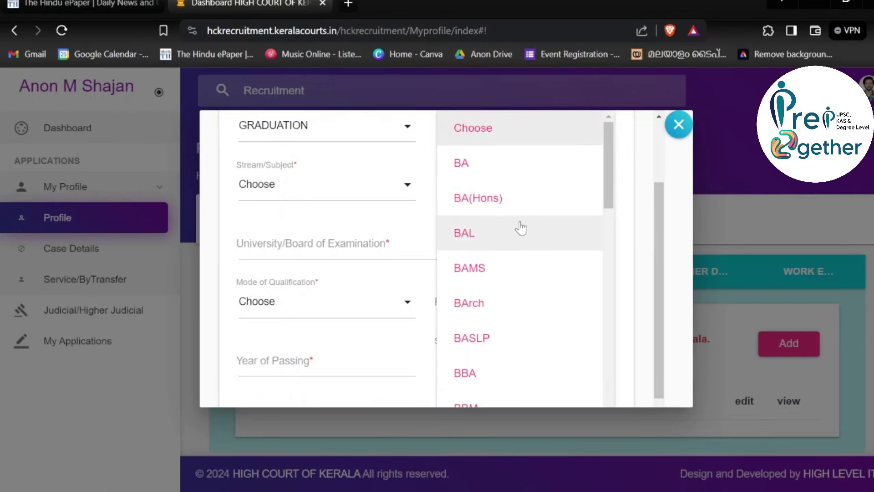
pyautogui.scroll(-4, 503, 196)
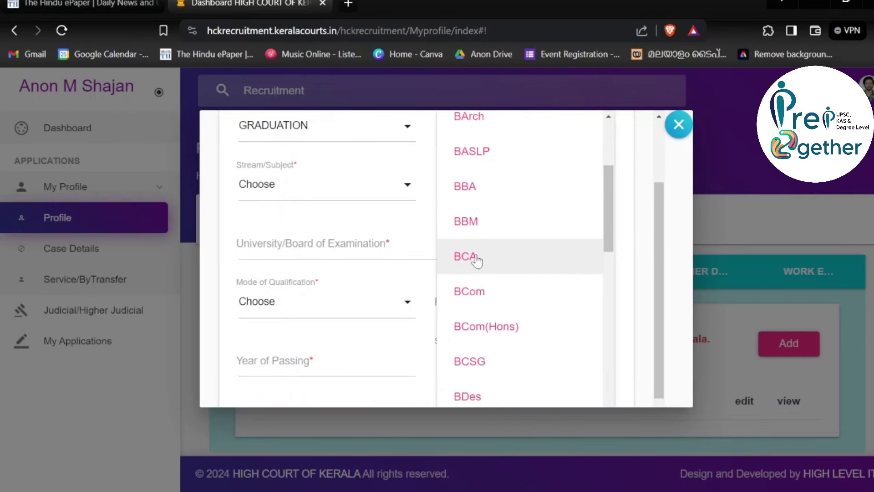
pyautogui.scroll(-10, 483, 260)
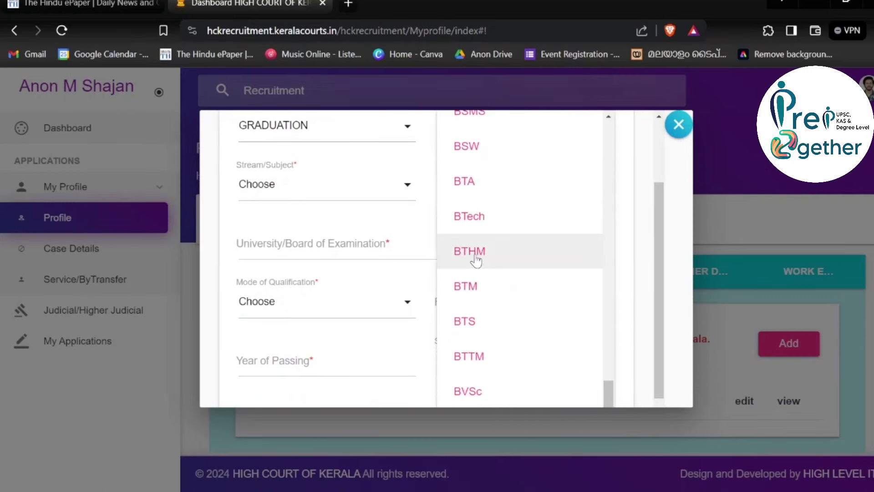
pyautogui.scroll(-5, 495, 259)
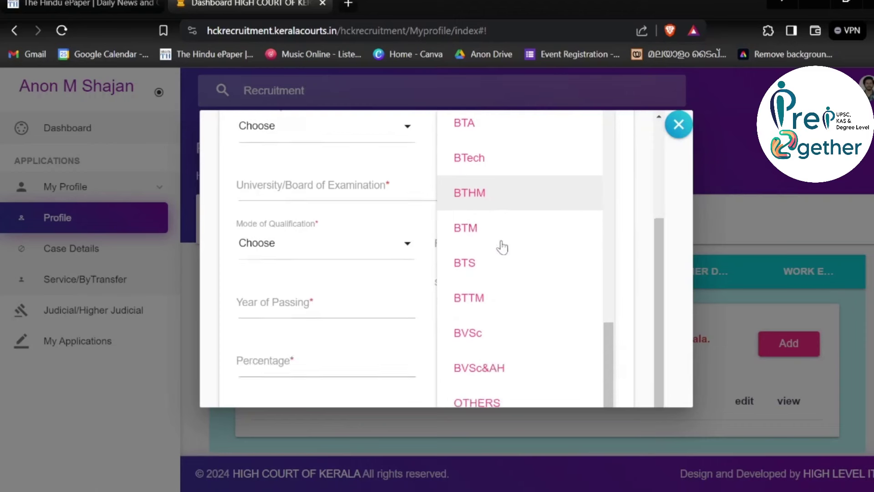
# Examine the graduation entry's remaining required fields, including qualification mode and year of passing, and close it without submitting
pyautogui.click(224, 173)
pyautogui.scroll(-4, 270, 262)
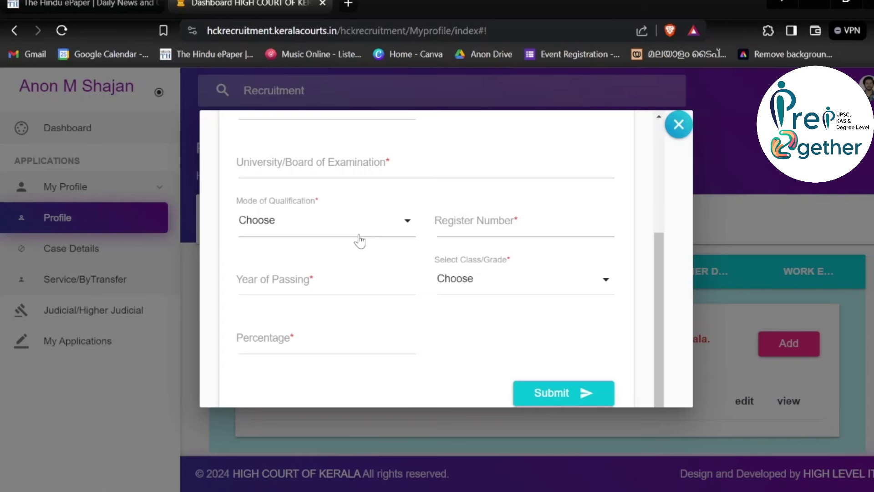
pyautogui.click(319, 284)
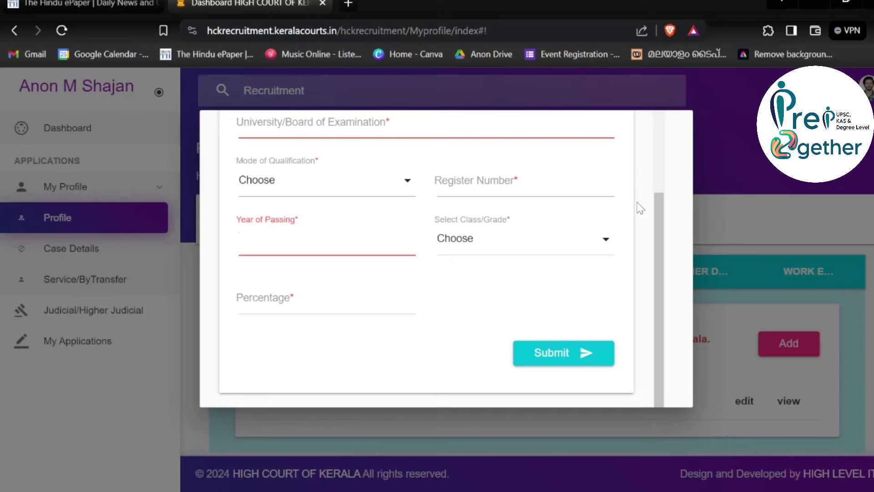
pyautogui.click(728, 240)
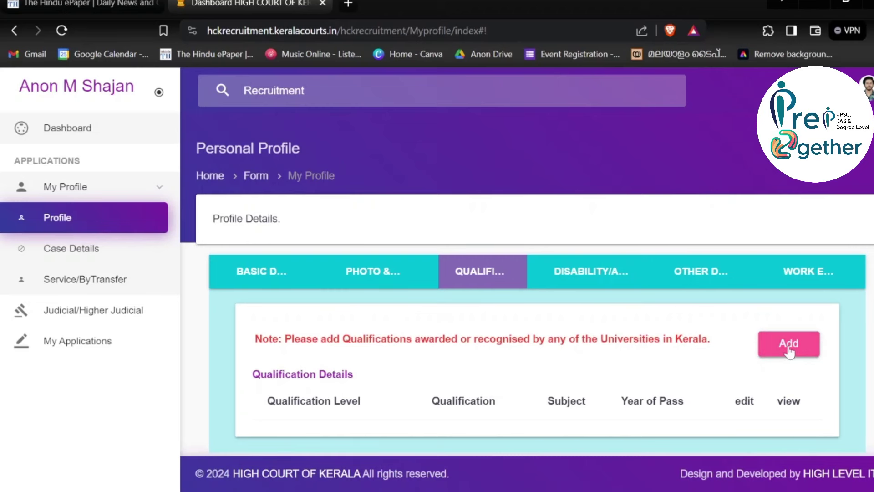
# Start a TWELVETH entry with qualification PLUS 2 and stream OTHERS, check the Specify Stream/Subject field, and close it without submitting
pyautogui.scroll(-1, 789, 352)
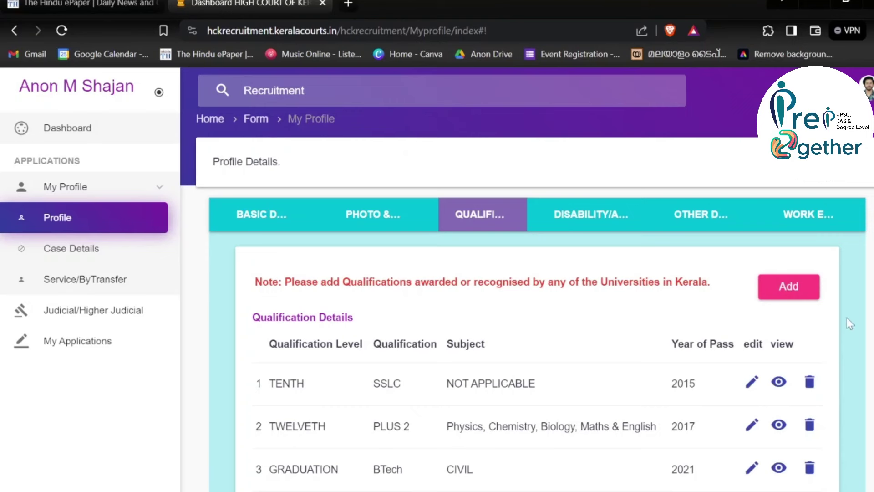
pyautogui.click(783, 293)
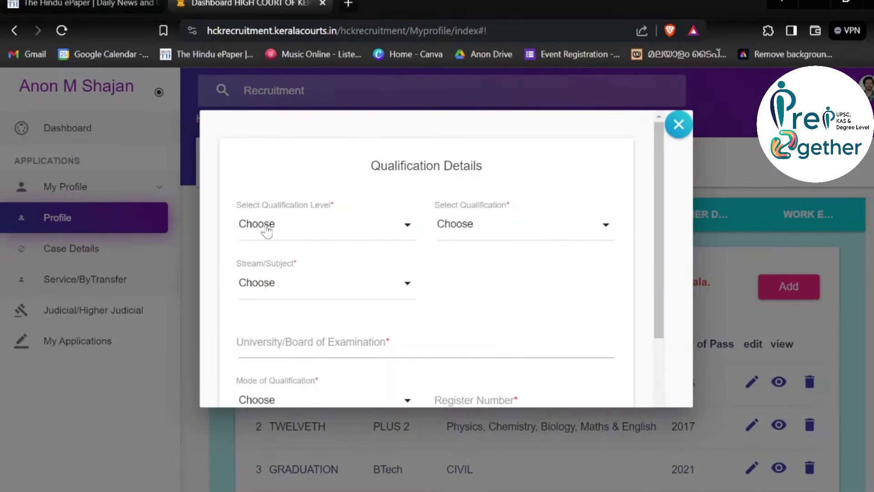
pyautogui.click(266, 230)
pyautogui.click(293, 316)
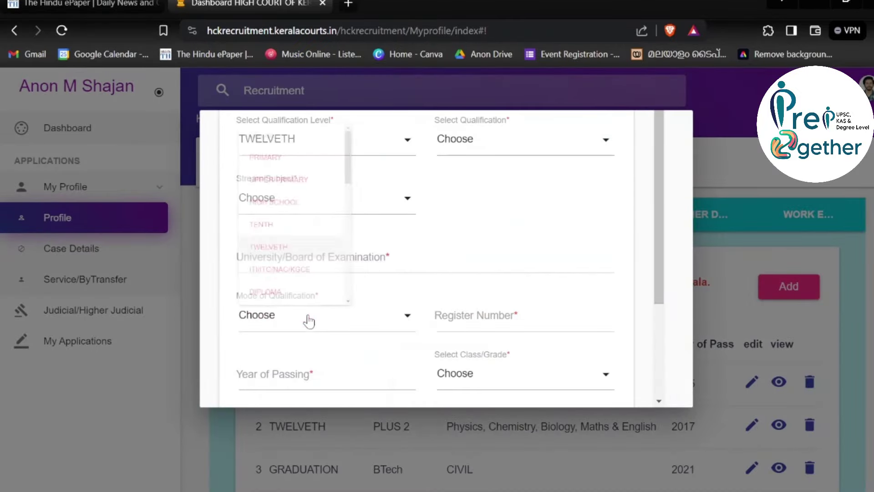
pyautogui.click(504, 152)
pyautogui.click(461, 175)
pyautogui.click(294, 211)
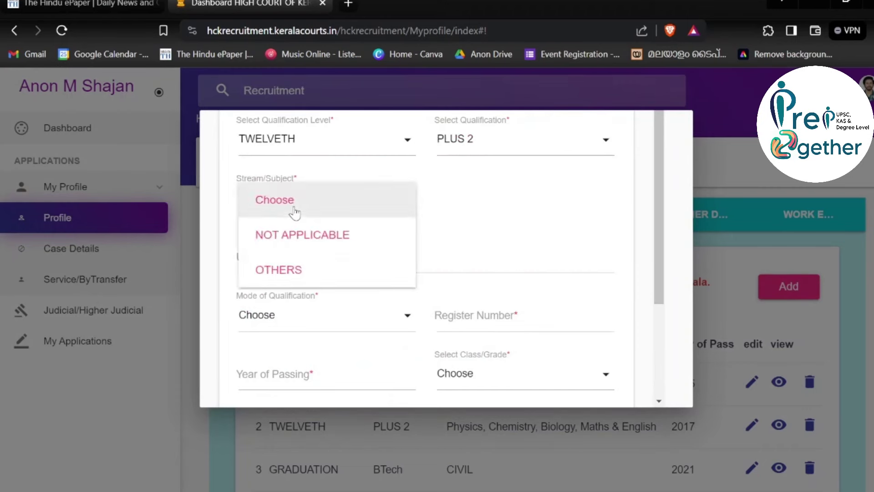
pyautogui.click(299, 282)
pyautogui.click(469, 198)
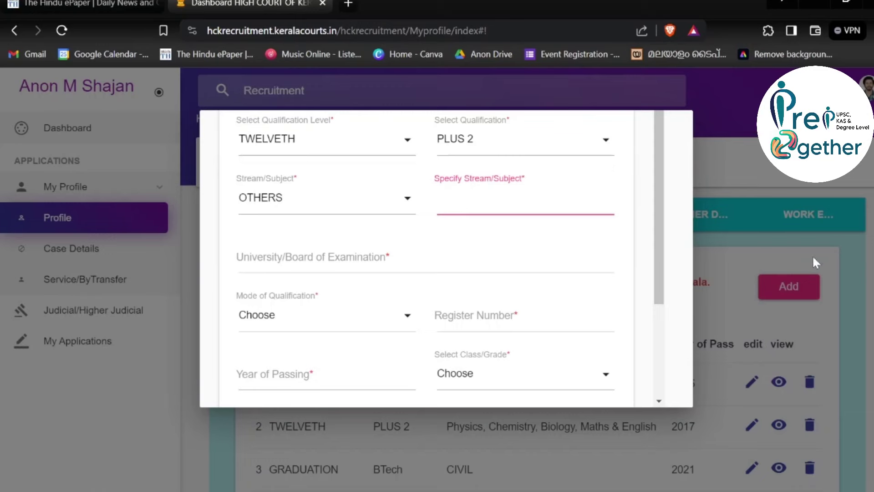
pyautogui.click(835, 247)
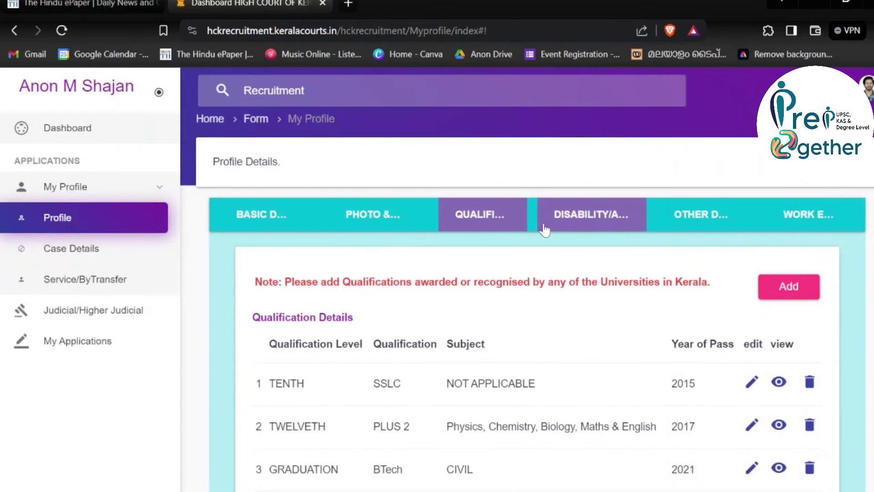
# Check the disability and age relaxation details, and open the other details section to view its categories
pyautogui.click(572, 227)
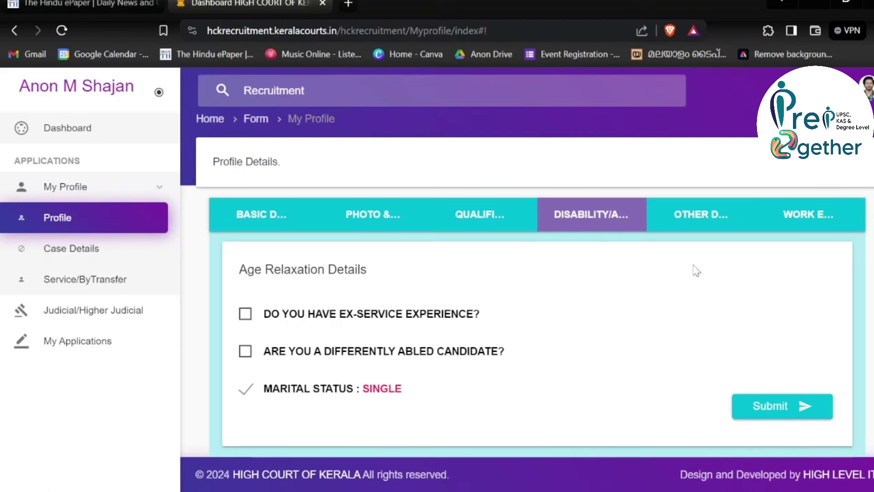
pyautogui.click(705, 225)
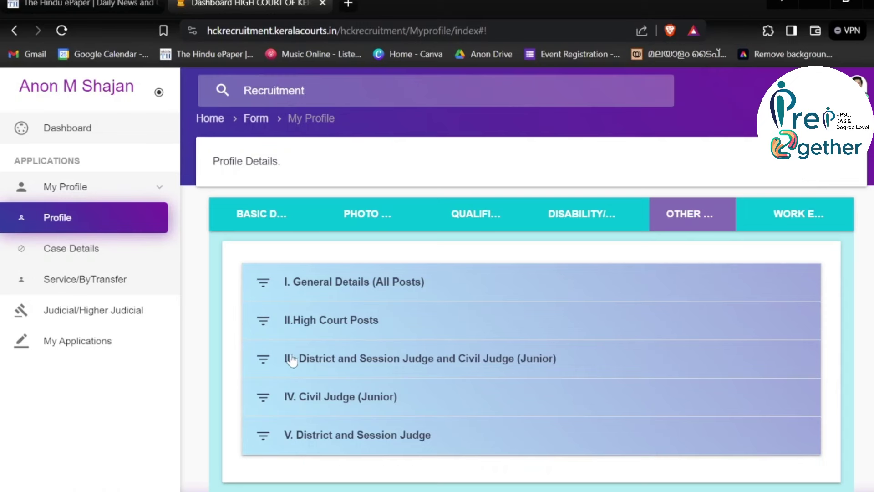
pyautogui.scroll(-1, 274, 281)
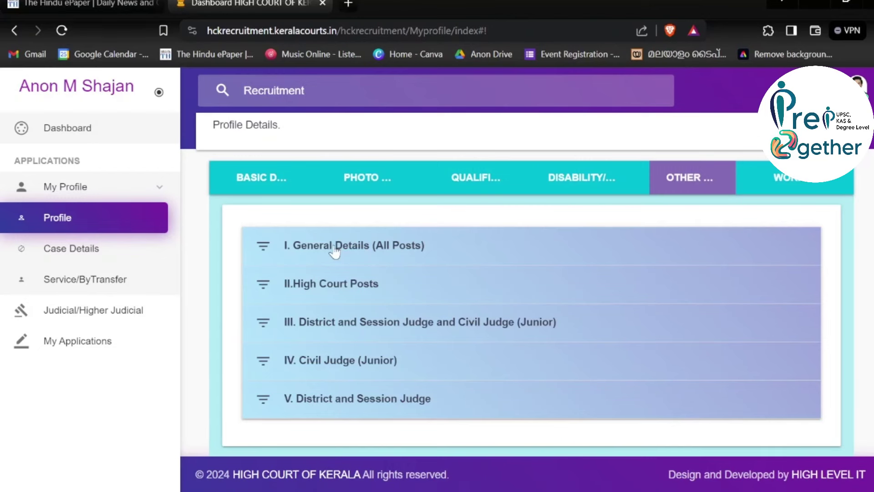
# Under General Details (All Posts), answer Yes for computer knowledge and examine the remaining general and debarment questions
pyautogui.click(333, 250)
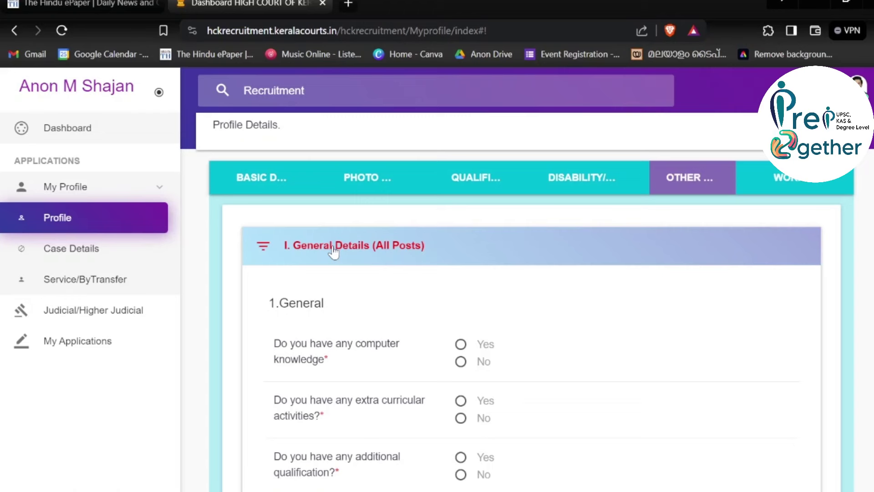
pyautogui.click(461, 344)
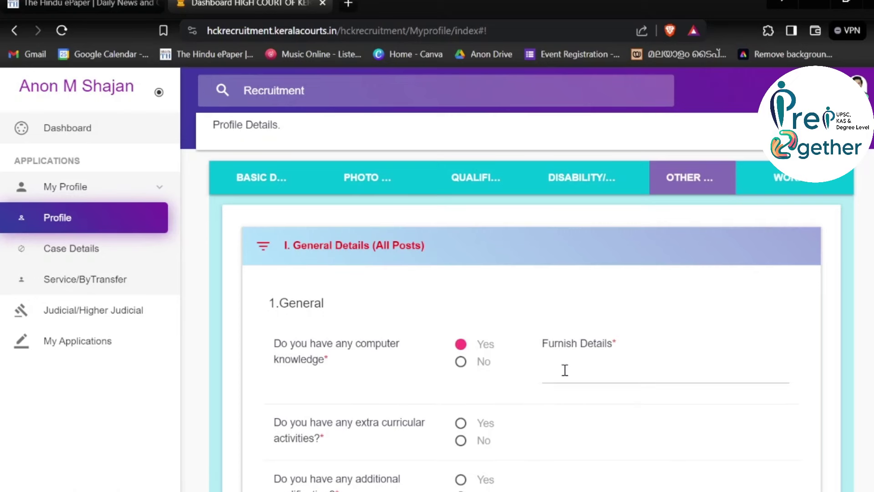
pyautogui.scroll(-4, 560, 369)
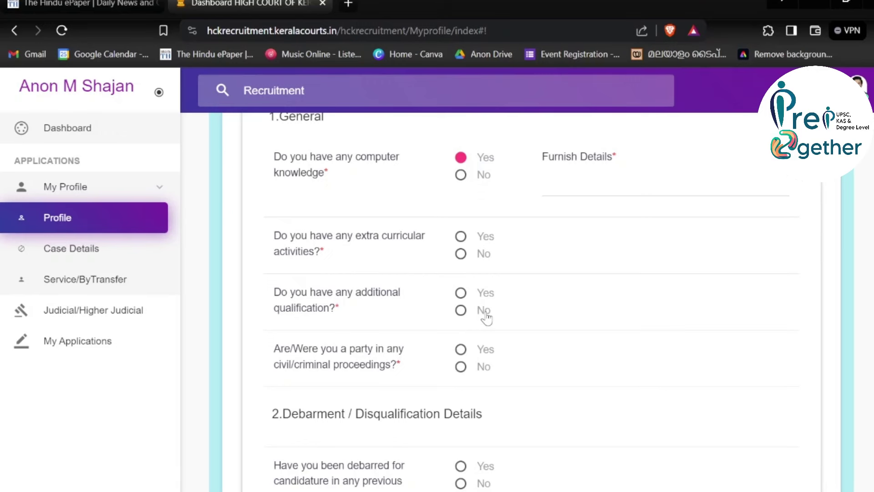
pyautogui.scroll(-4, 520, 302)
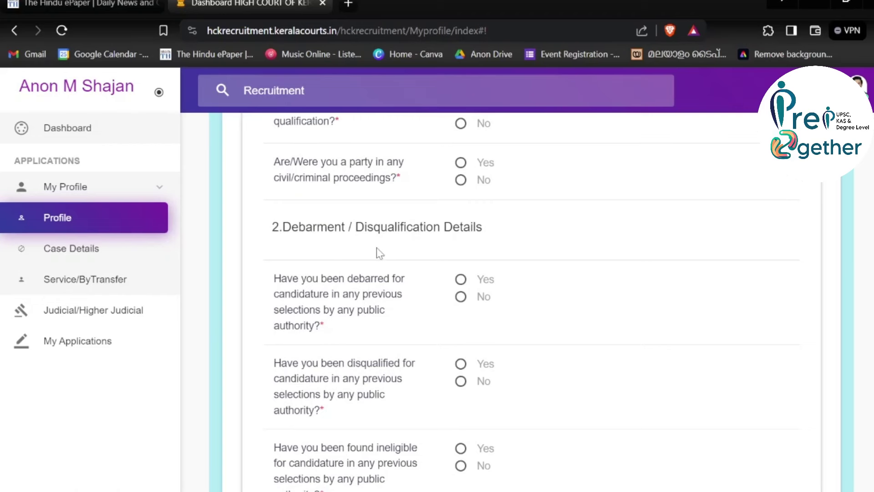
pyautogui.scroll(-8, 420, 256)
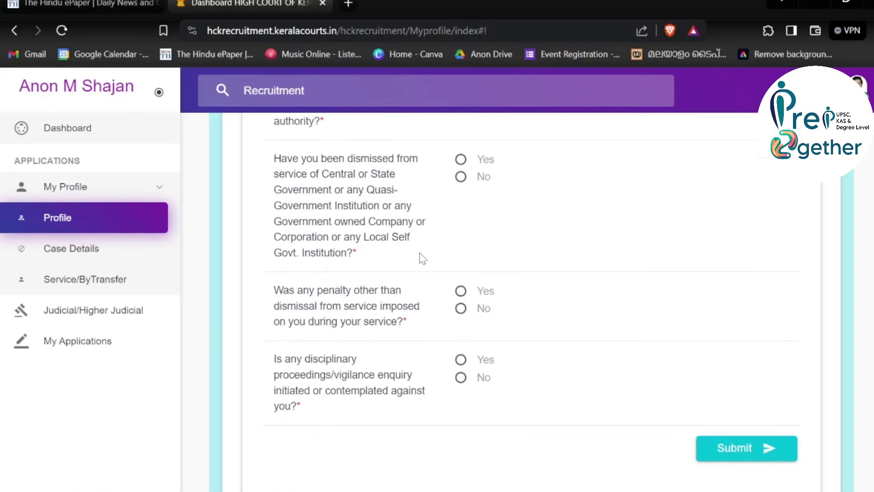
pyautogui.scroll(15, 423, 258)
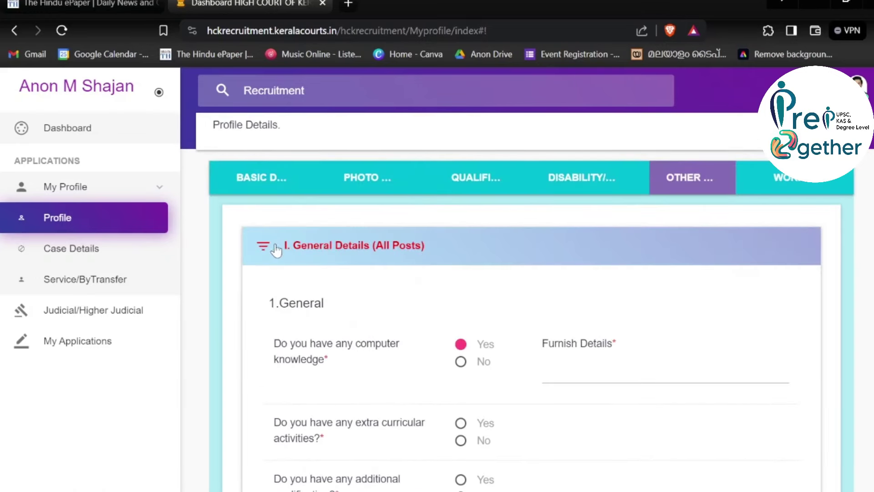
# Complete the general details, answering No to the dismissal, penalty and disciplinary proceedings questions, and submit them
pyautogui.scroll(-8, 275, 248)
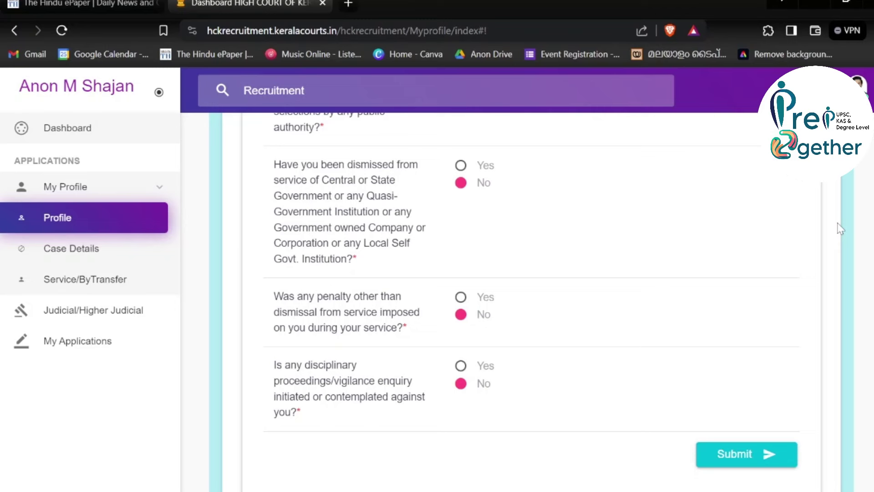
pyautogui.click(771, 463)
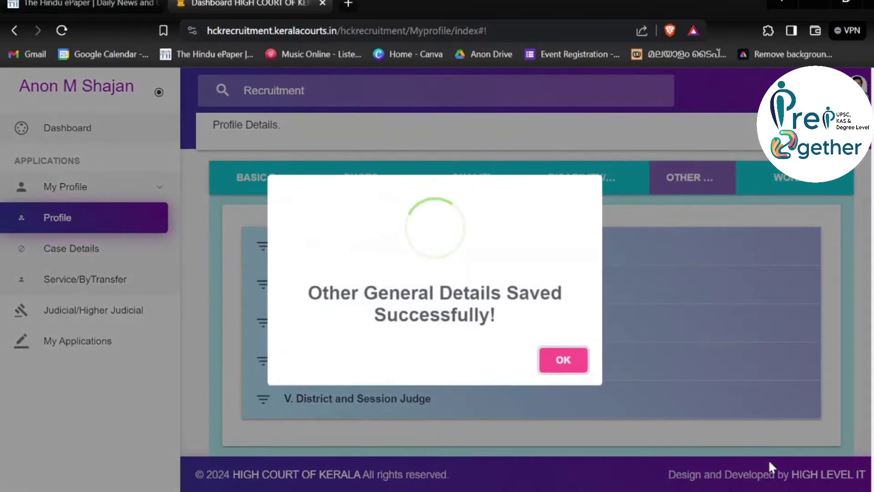
pyautogui.click(562, 363)
# Check the parent or guardian fields and the High Court service question under High Court Posts, and submit the section
pyautogui.click(359, 289)
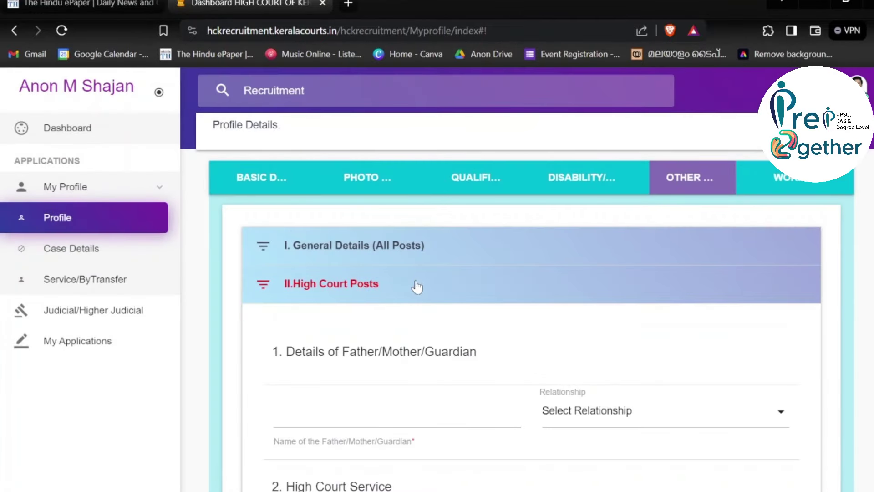
pyautogui.scroll(-4, 322, 319)
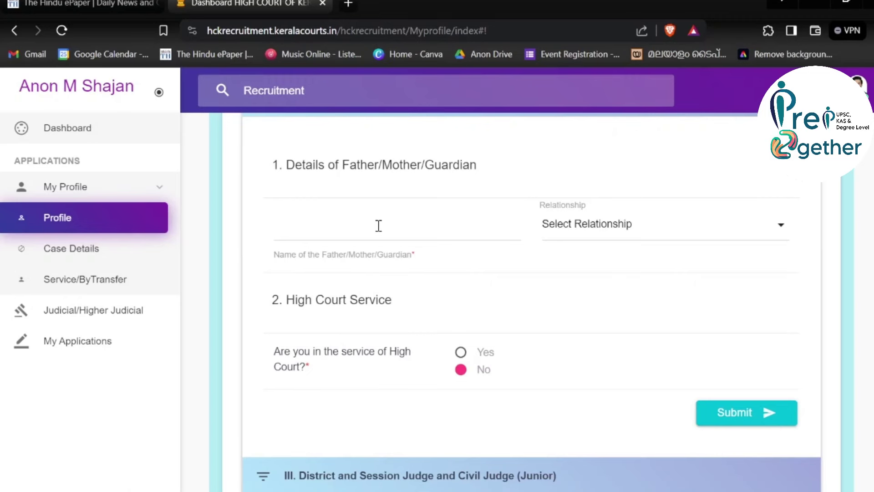
pyautogui.scroll(-3, 509, 301)
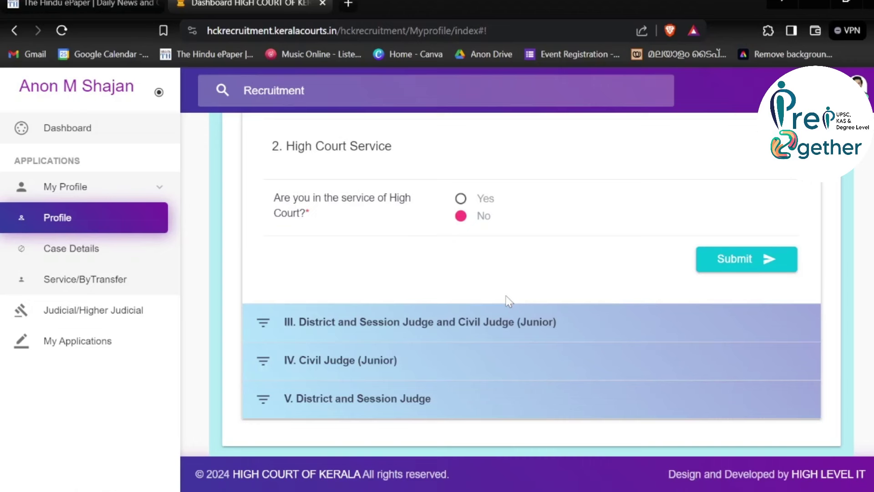
pyautogui.click(755, 266)
pyautogui.click(580, 362)
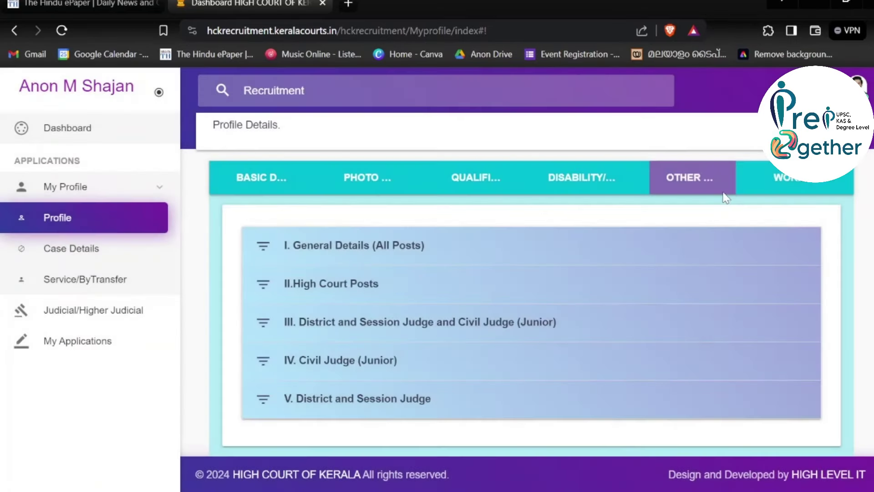
# View the work experience section, and check eligibility for the notification DIRECT RECRUITMENT TO THE POST OF ASSISTANT - 2024
pyautogui.click(777, 177)
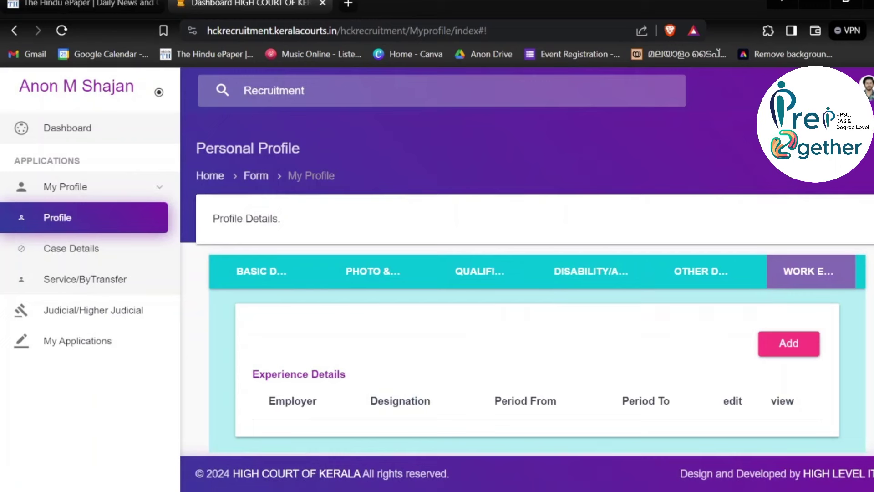
pyautogui.click(91, 129)
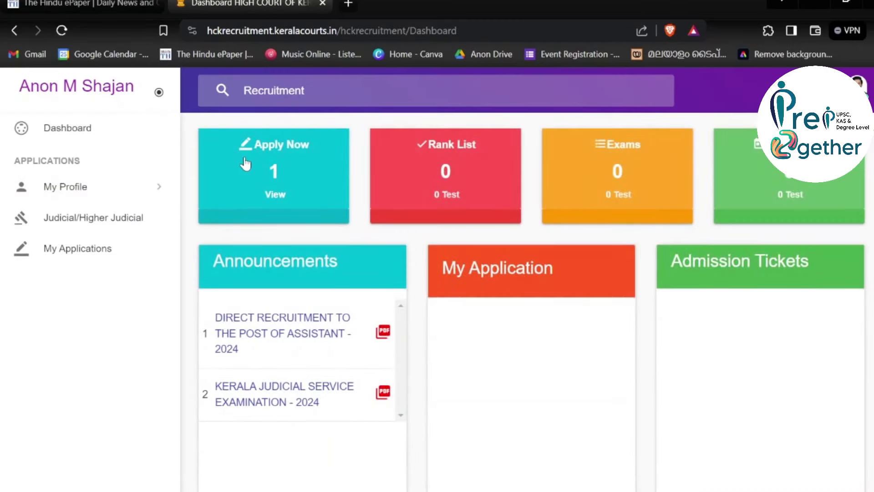
pyautogui.click(275, 176)
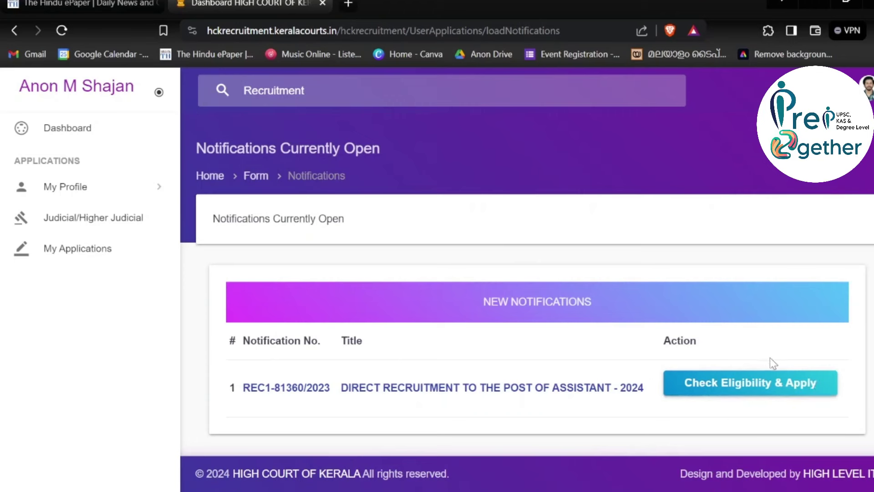
pyautogui.click(772, 397)
pyautogui.scroll(-3, 539, 236)
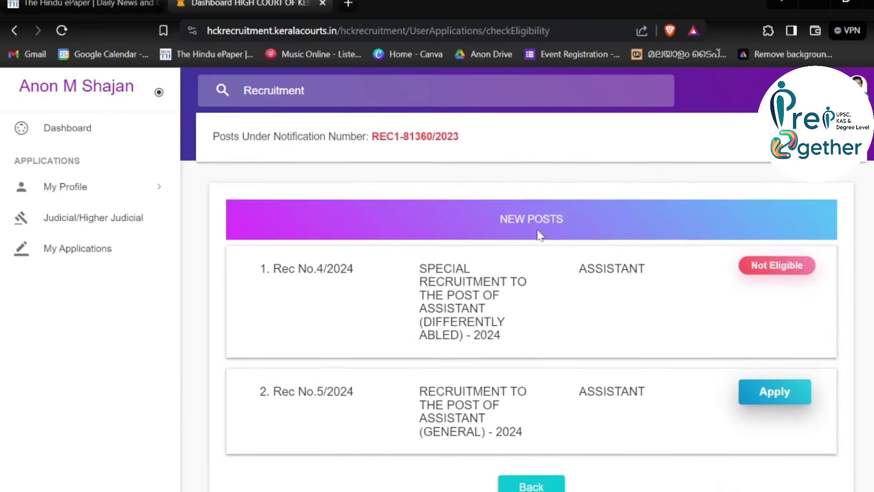
# Start the application for Rec No.5/2024, RECRUITMENT TO THE POST OF ASSISTANT (GENERAL) - 2024, and enter the applicant's place
pyautogui.scroll(-2, 540, 235)
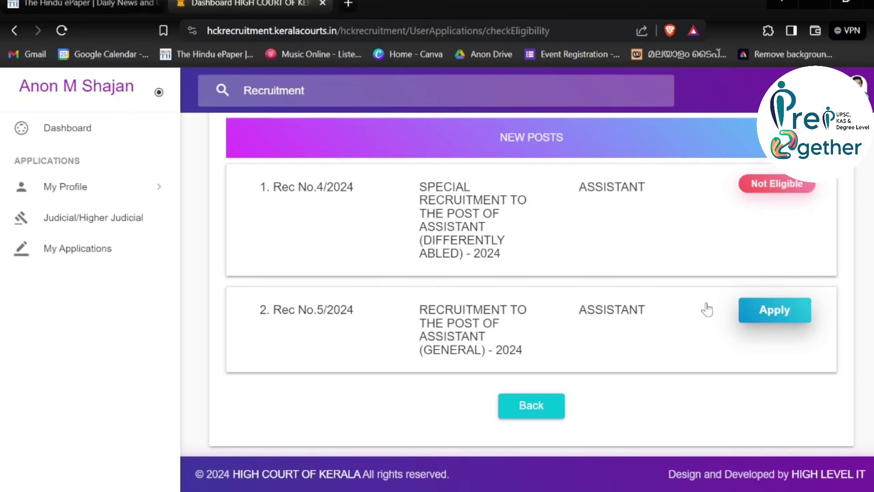
pyautogui.click(767, 322)
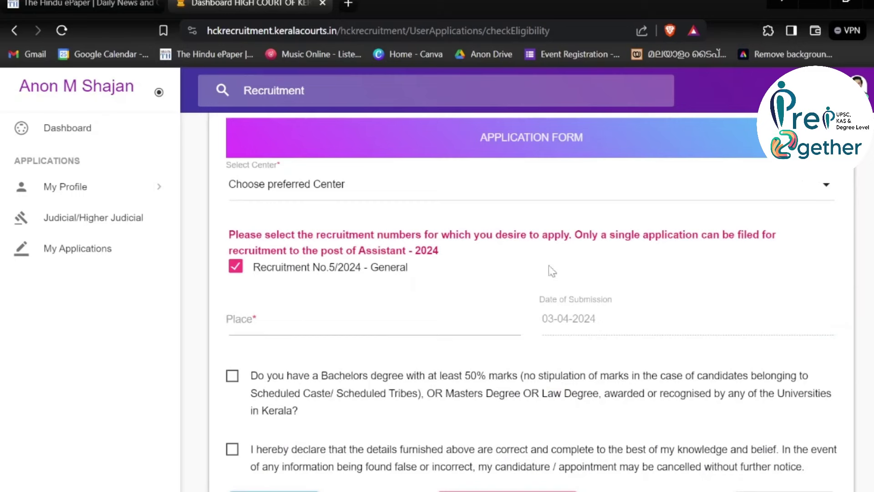
pyautogui.click(294, 327)
pyautogui.write('ALAGAPPANAGAR')
pyautogui.scroll(-3, 289, 327)
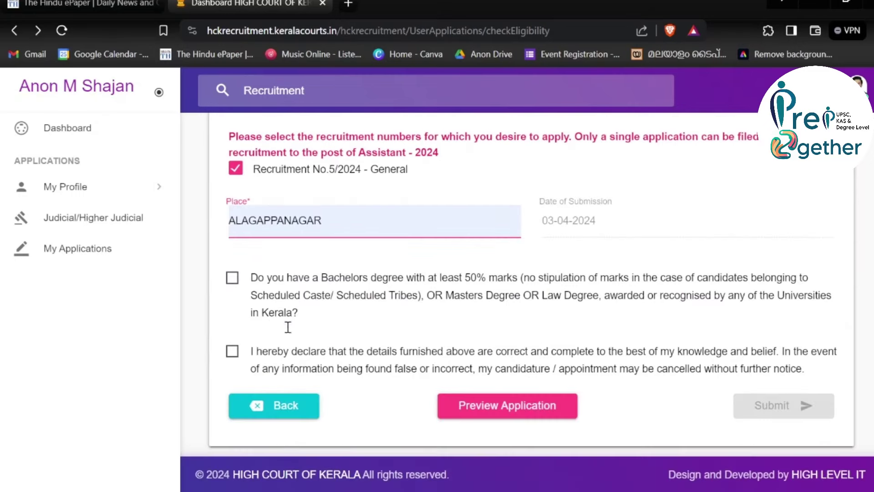
# Tick the degree qualification and correctness declarations in the application form, and preview the application
pyautogui.click(236, 287)
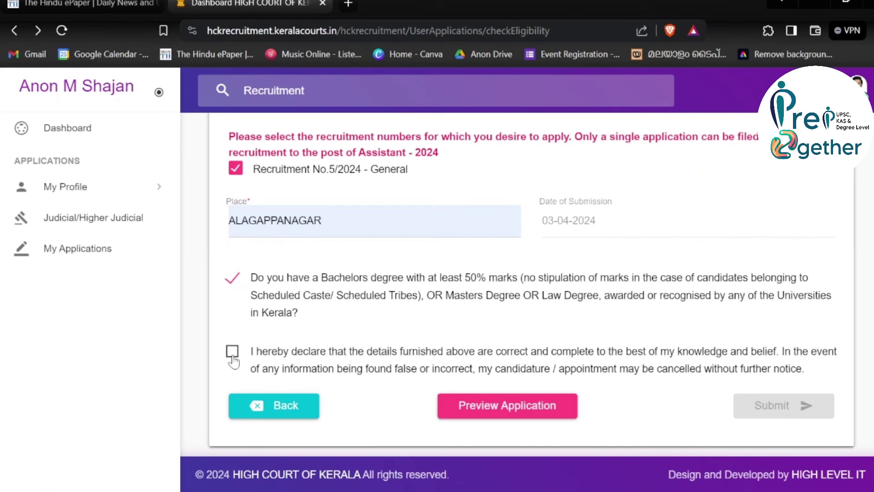
pyautogui.click(233, 351)
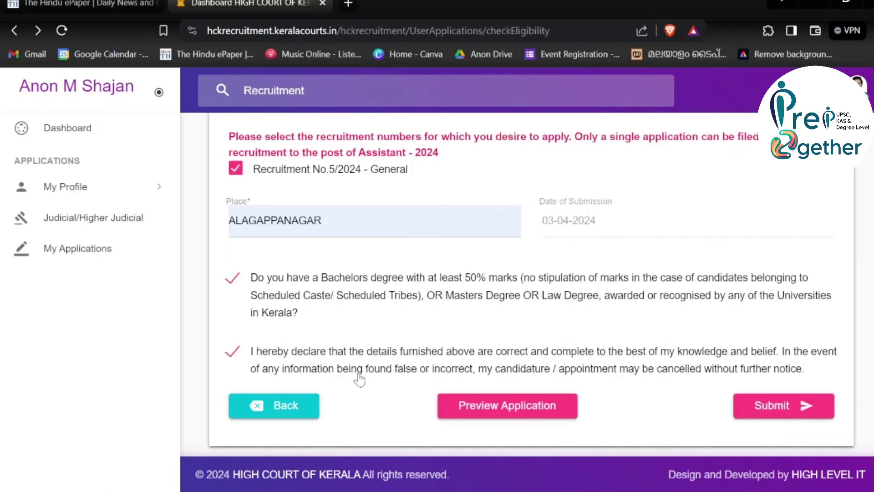
pyautogui.click(511, 420)
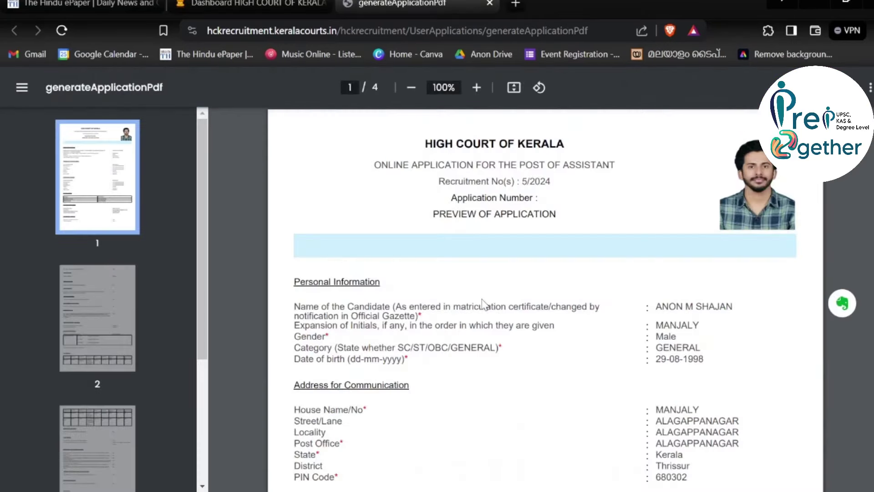
# Return to the application form and choose Thrissur as the preferred center
pyautogui.hotkey('ctrl', 'shift', 'Tab')
pyautogui.click(640, 287)
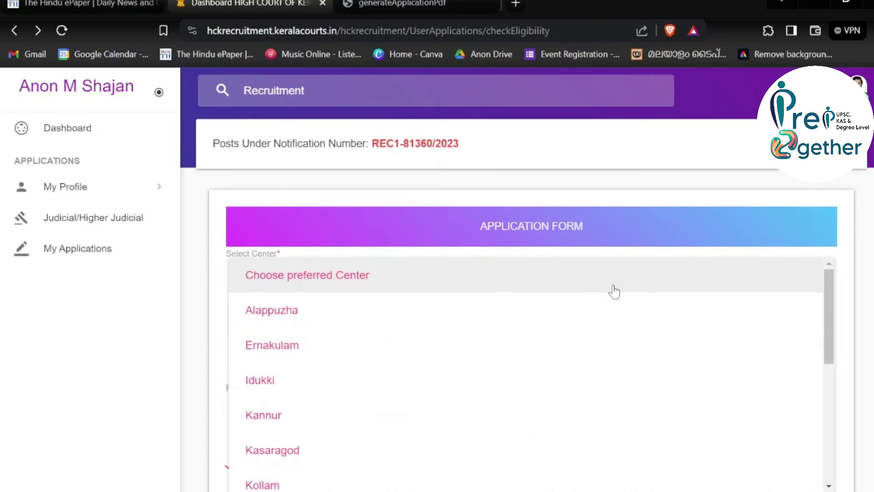
pyautogui.scroll(-5, 349, 341)
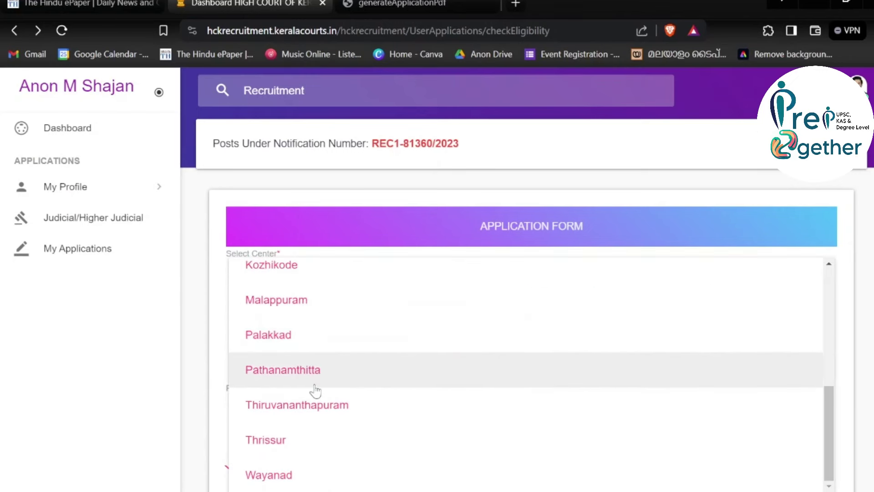
pyautogui.click(293, 453)
# Submit the Assistant (General) application and confirm proceeding with the submission
pyautogui.scroll(-4, 465, 328)
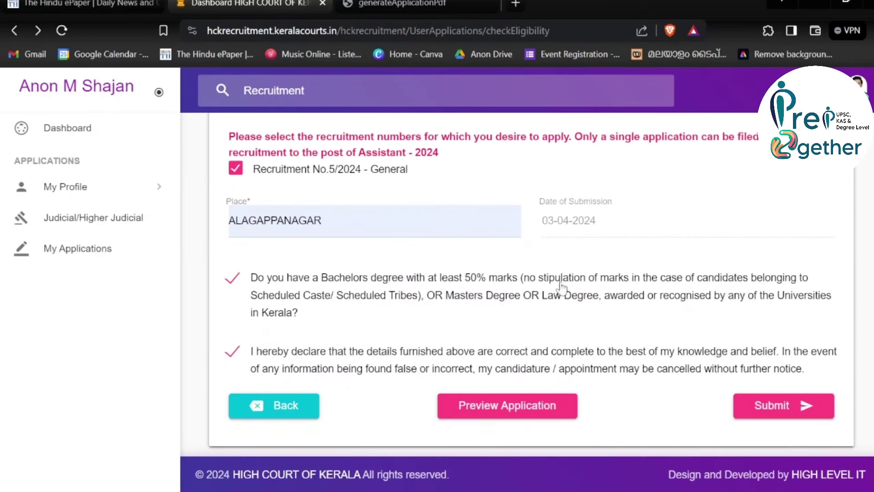
pyautogui.click(769, 406)
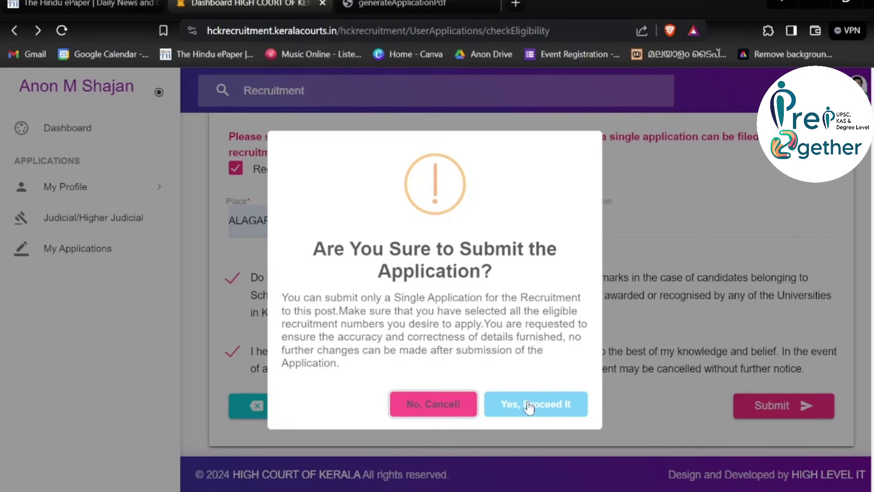
pyautogui.click(528, 407)
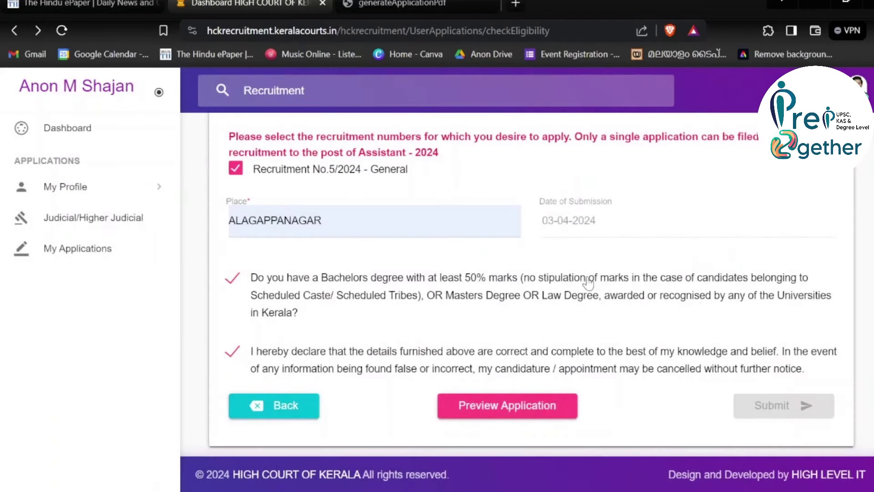
pyautogui.scroll(4, 588, 282)
pyautogui.scroll(-4, 589, 283)
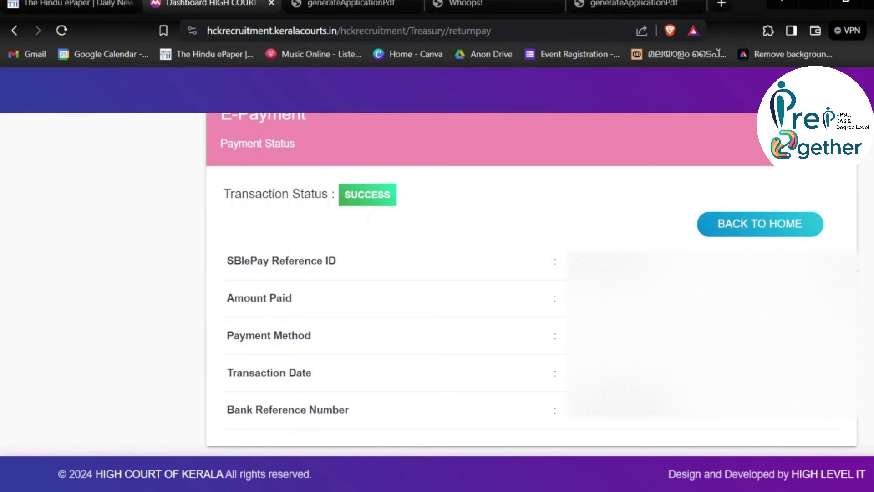
# Go back to the dashboard from the payment status page and download the PDF of the submitted Rec No.5/2024 application
pyautogui.click(787, 236)
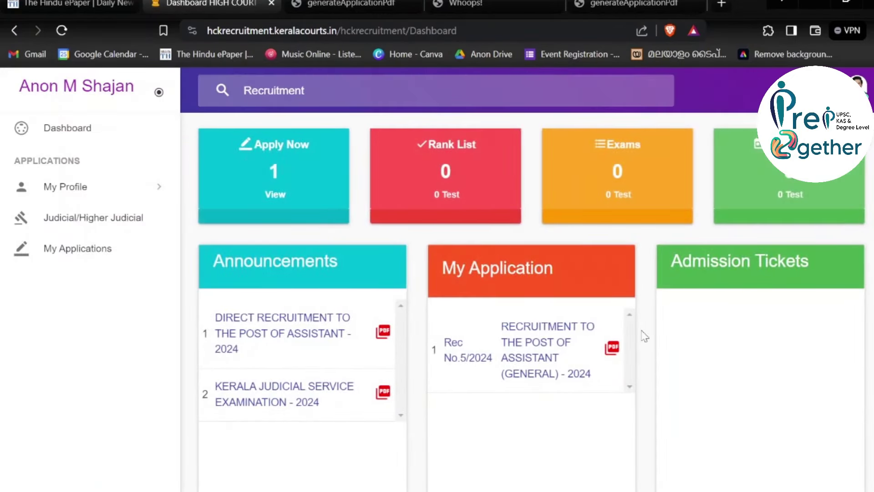
pyautogui.click(548, 335)
pyautogui.click(616, 351)
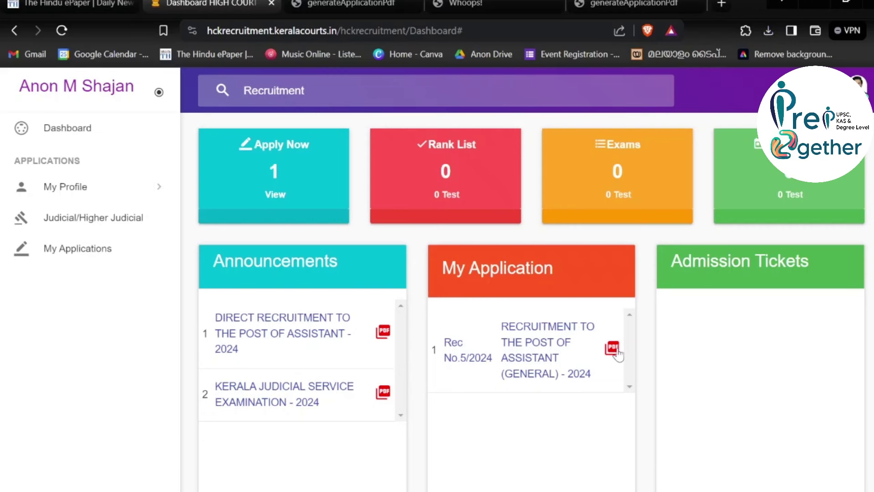